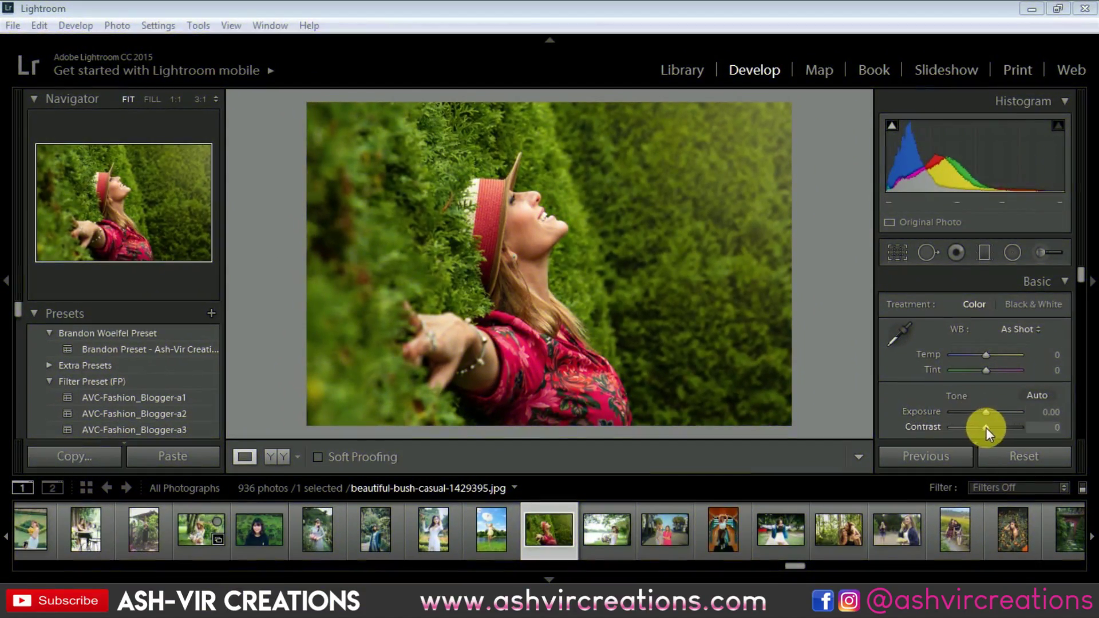
Set Contrast +31, Highlights -19, Shadows -52, Whites +5 and Blacks -17 in the Basic panel
{"action": "left_click_drag", "start_coordinate": [986, 427], "coordinate": [996, 427]}
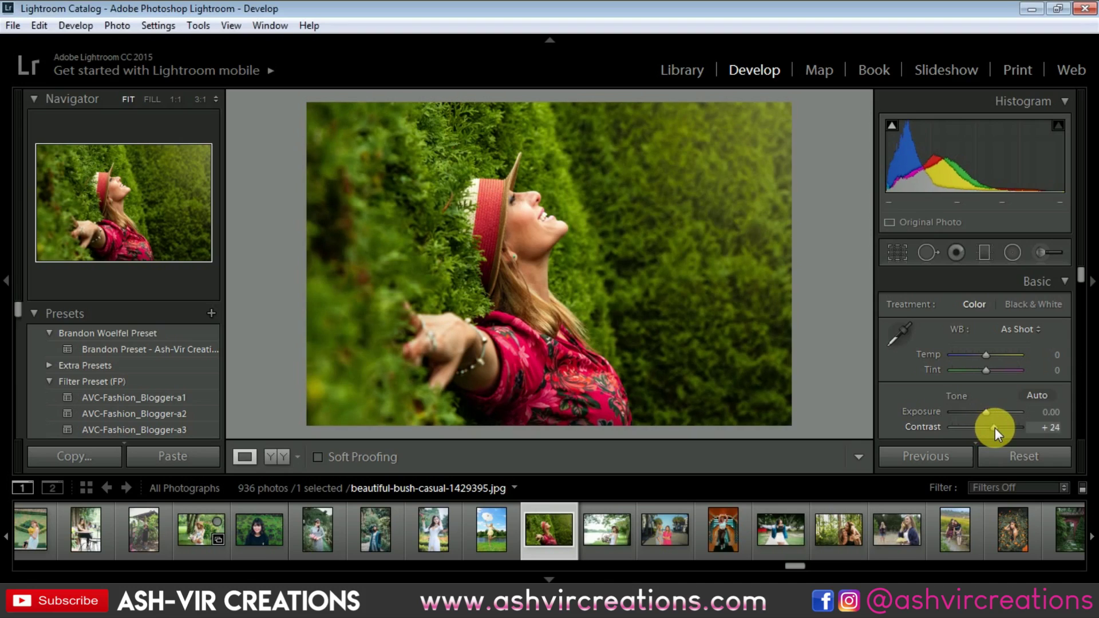
{"action": "left_click_drag", "start_coordinate": [1078, 276], "coordinate": [1071, 303]}
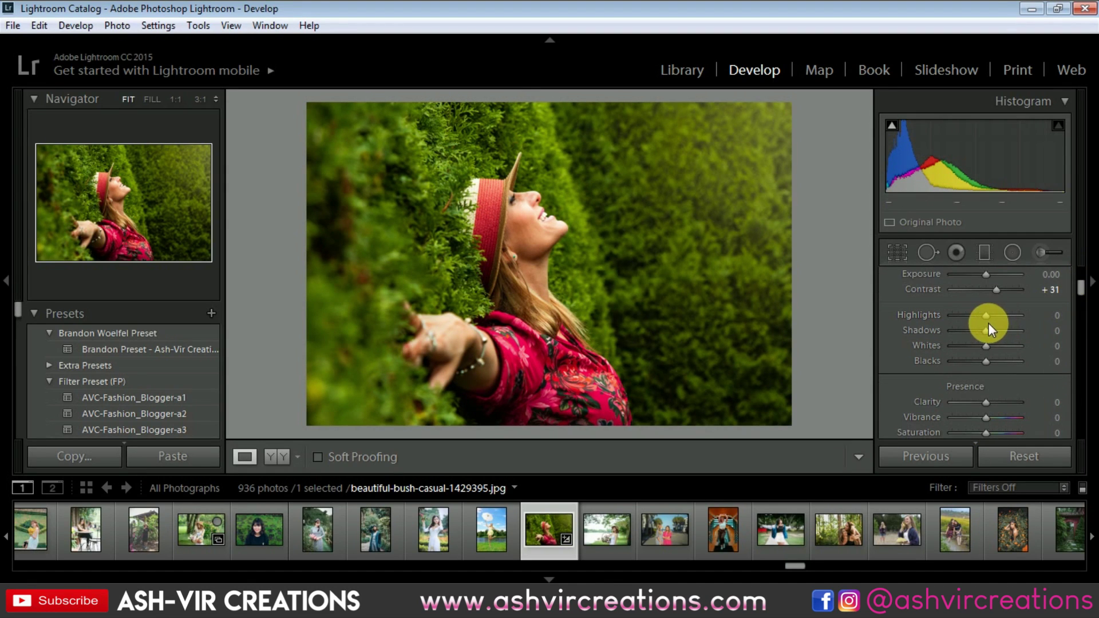
{"action": "mouse_move", "coordinate": [983, 329]}
{"action": "left_mouse_down"}
{"action": "mouse_move", "coordinate": [943, 334]}
{"action": "mouse_move", "coordinate": [977, 337]}
{"action": "mouse_move", "coordinate": [965, 336]}
{"action": "left_mouse_up"}
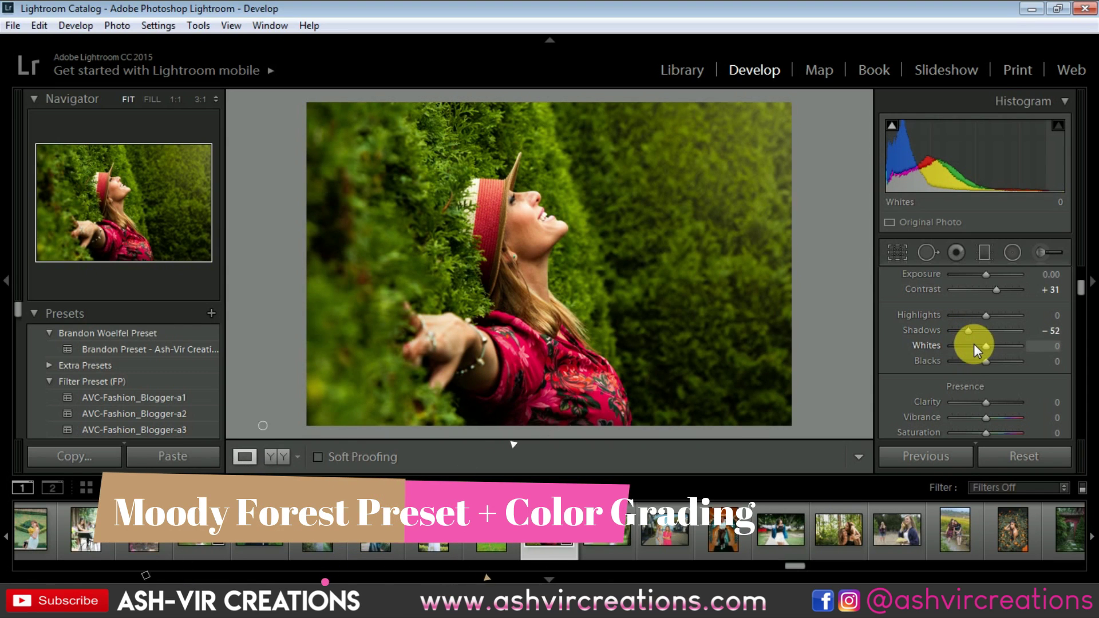
{"action": "left_click", "coordinate": [985, 345]}
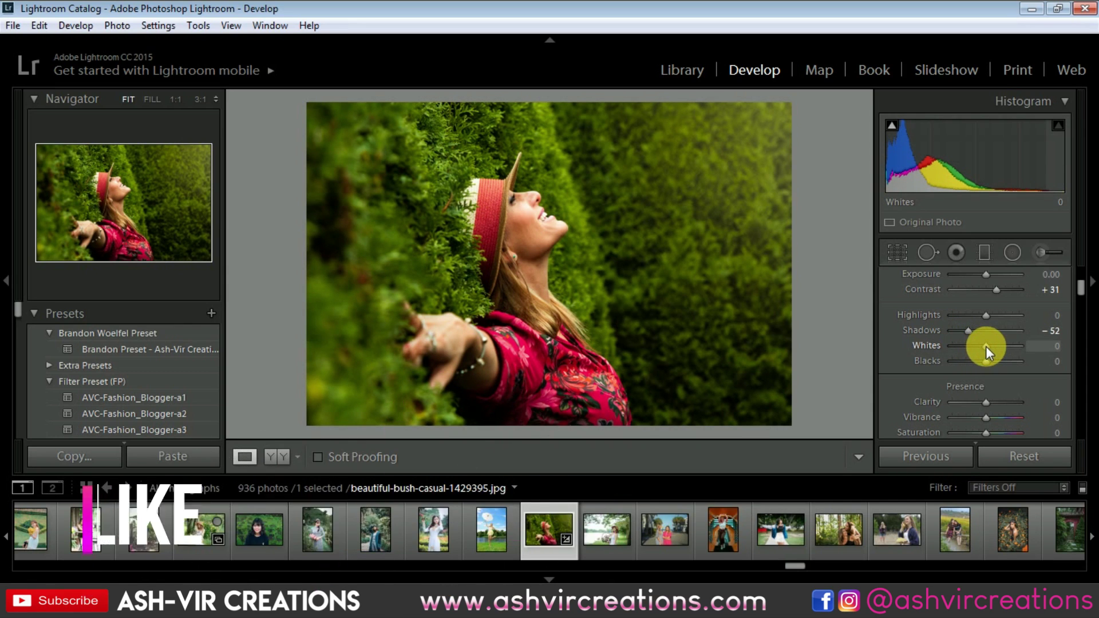
{"action": "mouse_move", "coordinate": [983, 315]}
{"action": "left_mouse_down"}
{"action": "mouse_move", "coordinate": [967, 318]}
{"action": "mouse_move", "coordinate": [978, 321]}
{"action": "left_mouse_up"}
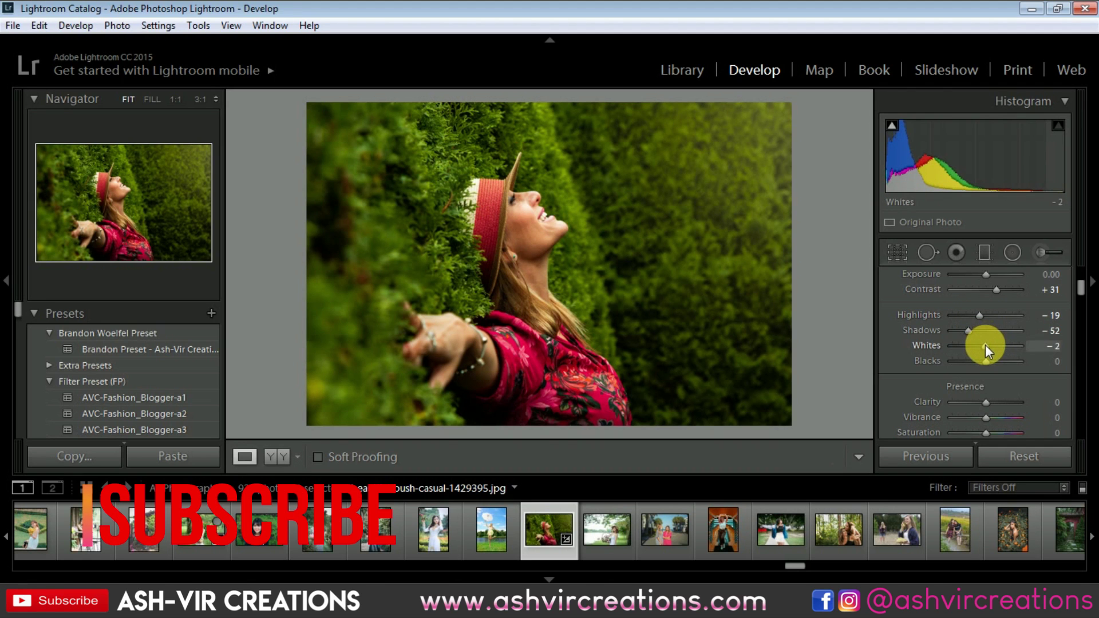
{"action": "mouse_move", "coordinate": [987, 346]}
{"action": "left_mouse_down"}
{"action": "mouse_move", "coordinate": [965, 360]}
{"action": "mouse_move", "coordinate": [980, 357]}
{"action": "left_mouse_up"}
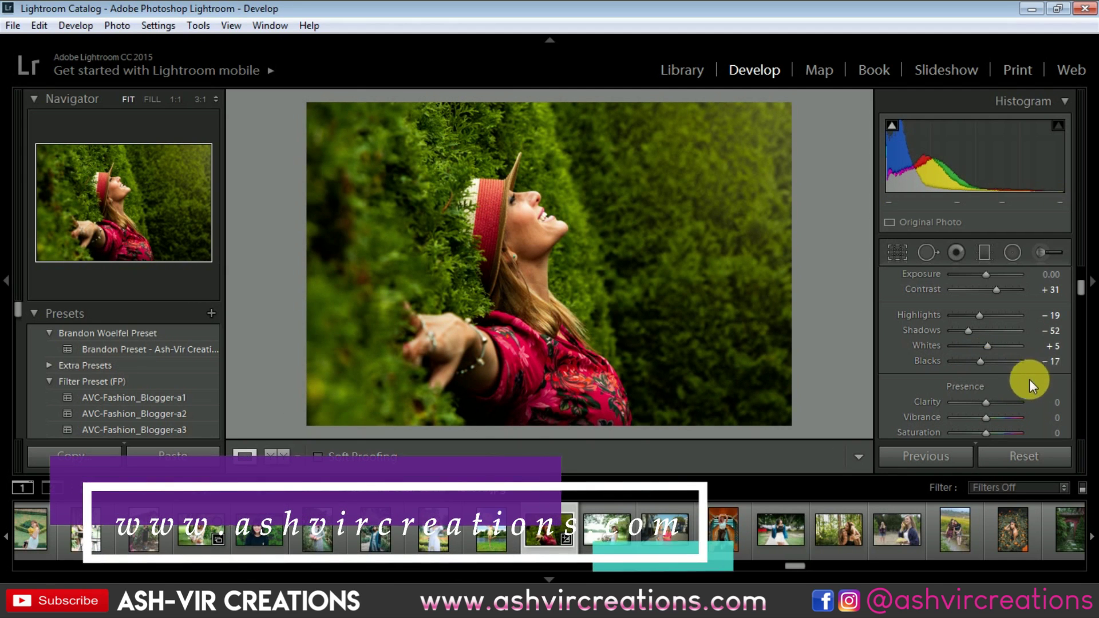
Shift the HSL hues to Yellow -80, Green +76, Aqua +36 and Blue -31
{"action": "scroll", "coordinate": [1052, 393], "scroll_direction": "down", "scroll_amount": 5}
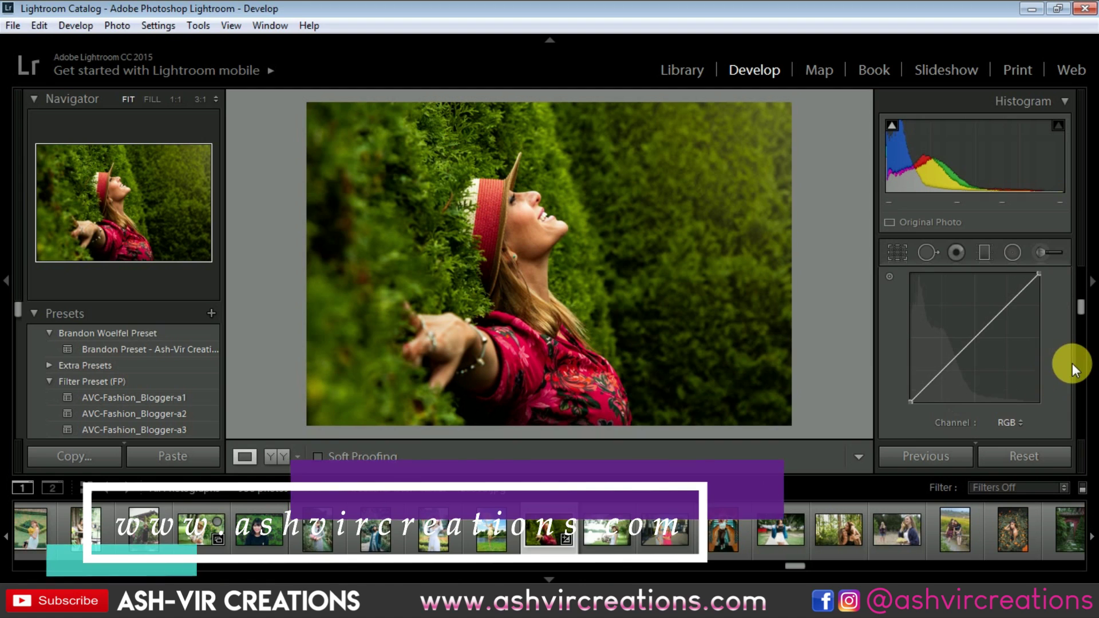
{"action": "scroll", "coordinate": [1071, 364], "scroll_direction": "down", "scroll_amount": 3}
{"action": "scroll", "coordinate": [1073, 363], "scroll_direction": "down", "scroll_amount": 1}
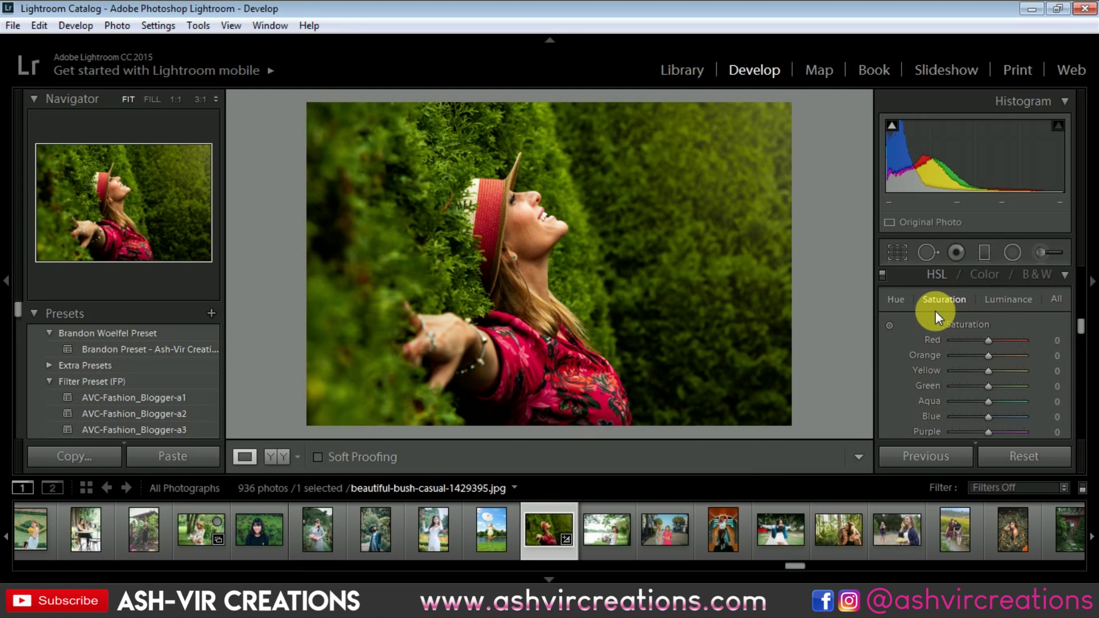
{"action": "left_click", "coordinate": [898, 301]}
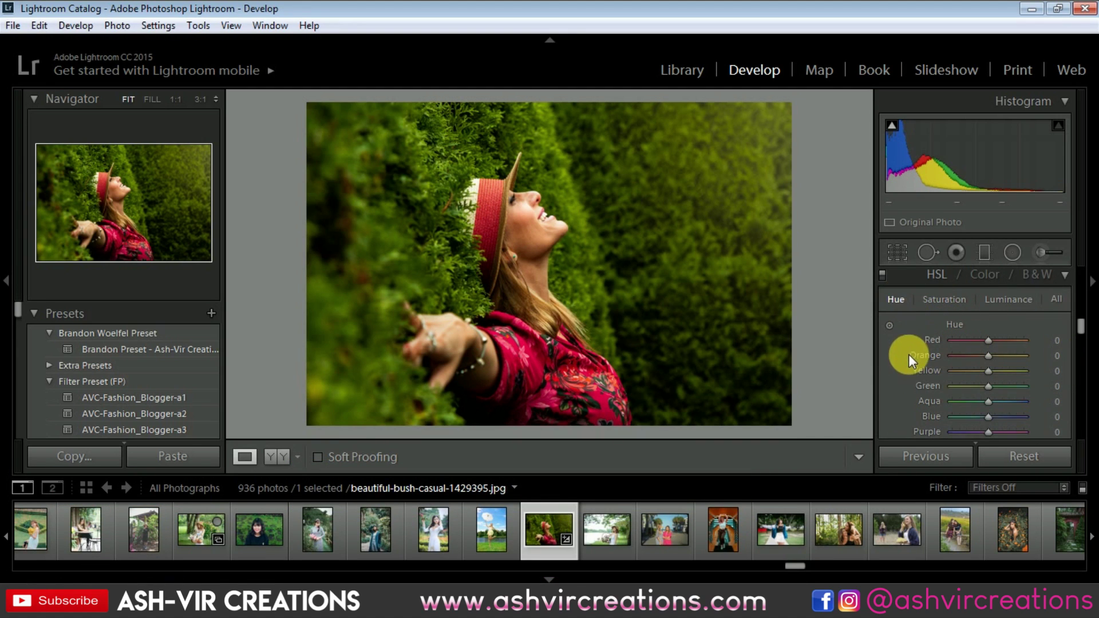
{"action": "scroll", "coordinate": [916, 354], "scroll_direction": "down", "scroll_amount": 1}
{"action": "left_click_drag", "start_coordinate": [992, 334], "coordinate": [959, 325]}
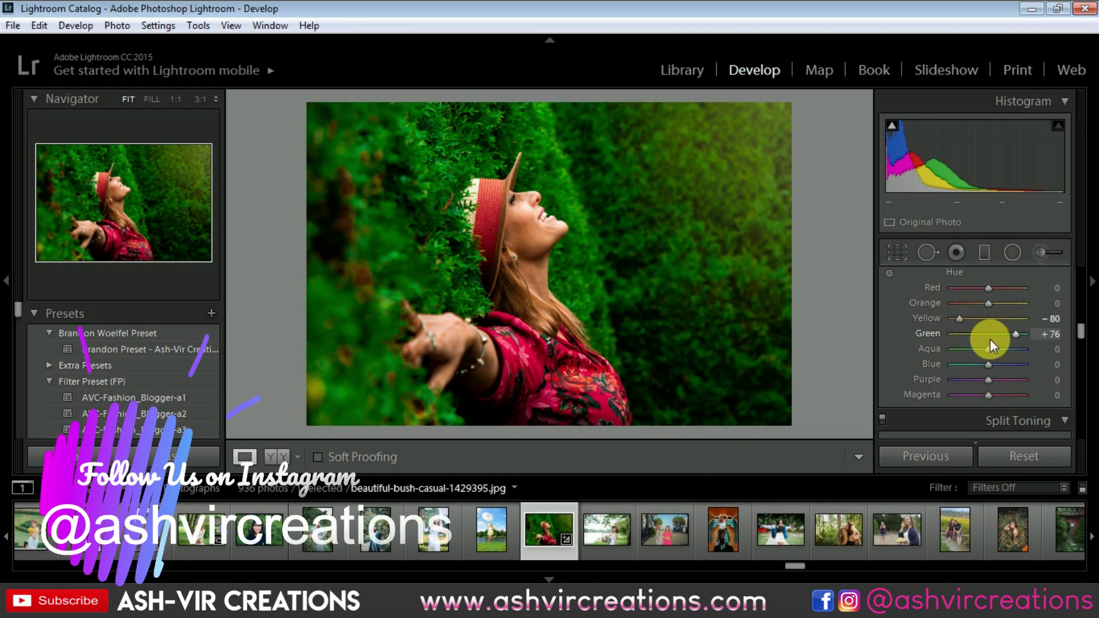
{"action": "scroll", "coordinate": [997, 329], "scroll_direction": "up", "scroll_amount": 1}
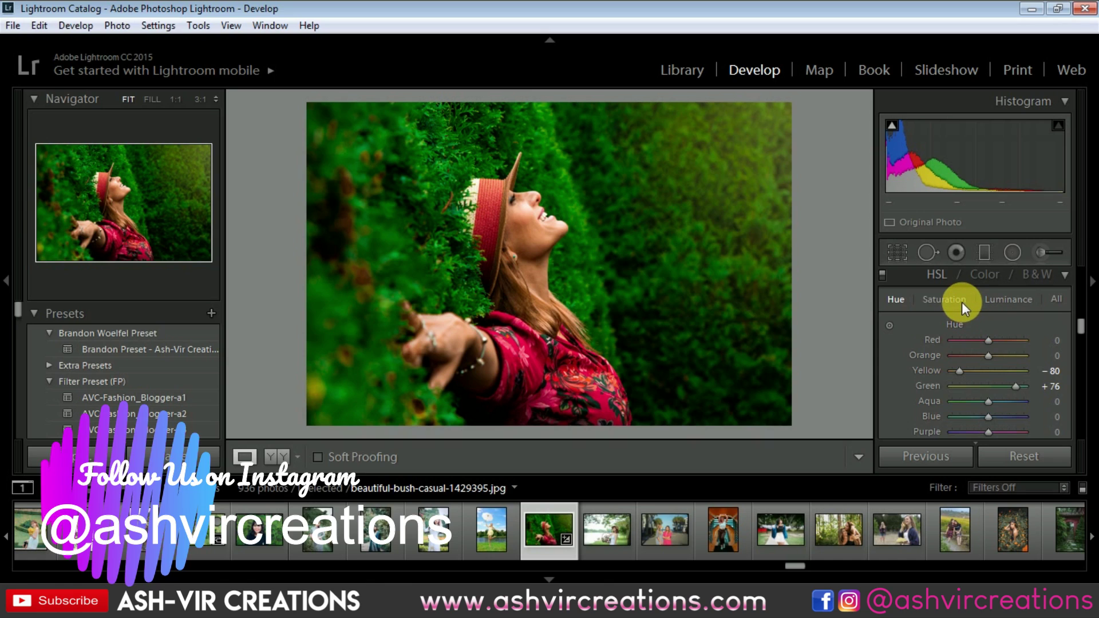
{"action": "mouse_move", "coordinate": [988, 400]}
{"action": "left_mouse_down"}
{"action": "mouse_move", "coordinate": [1001, 402]}
{"action": "mouse_move", "coordinate": [962, 402]}
{"action": "mouse_move", "coordinate": [1010, 403]}
{"action": "mouse_move", "coordinate": [954, 404]}
{"action": "mouse_move", "coordinate": [986, 413]}
{"action": "mouse_move", "coordinate": [981, 396]}
{"action": "mouse_move", "coordinate": [1001, 402]}
{"action": "mouse_move", "coordinate": [964, 420]}
{"action": "mouse_move", "coordinate": [1040, 416]}
{"action": "mouse_move", "coordinate": [977, 417]}
{"action": "left_mouse_up"}
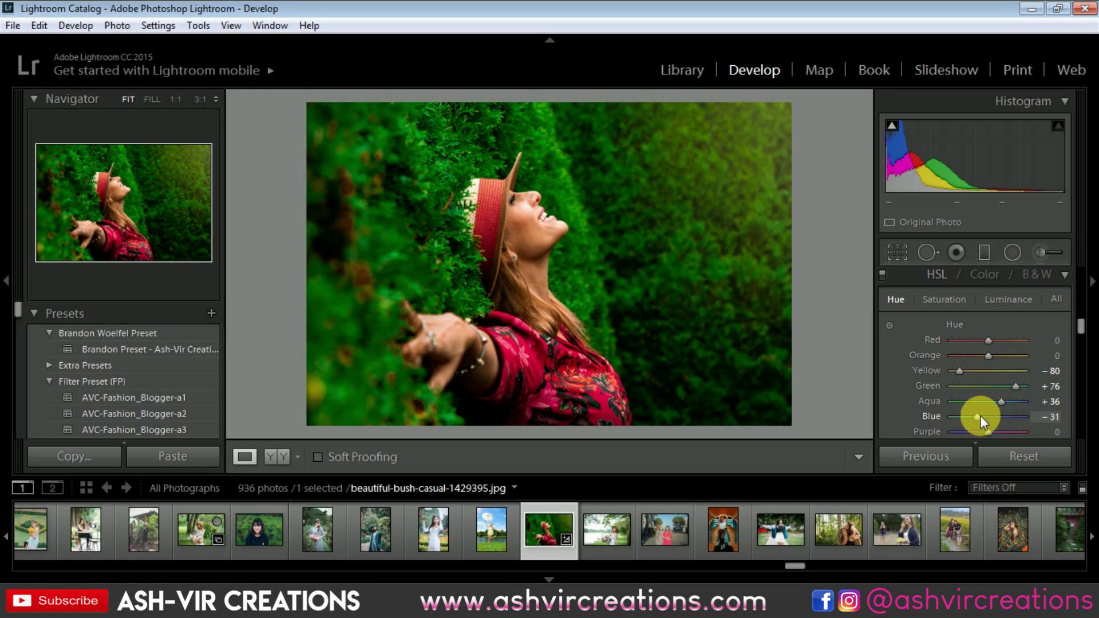
{"action": "scroll", "coordinate": [1021, 411], "scroll_direction": "down", "scroll_amount": 2}
{"action": "scroll", "coordinate": [1016, 390], "scroll_direction": "up", "scroll_amount": 2}
{"action": "left_click", "coordinate": [953, 300]}
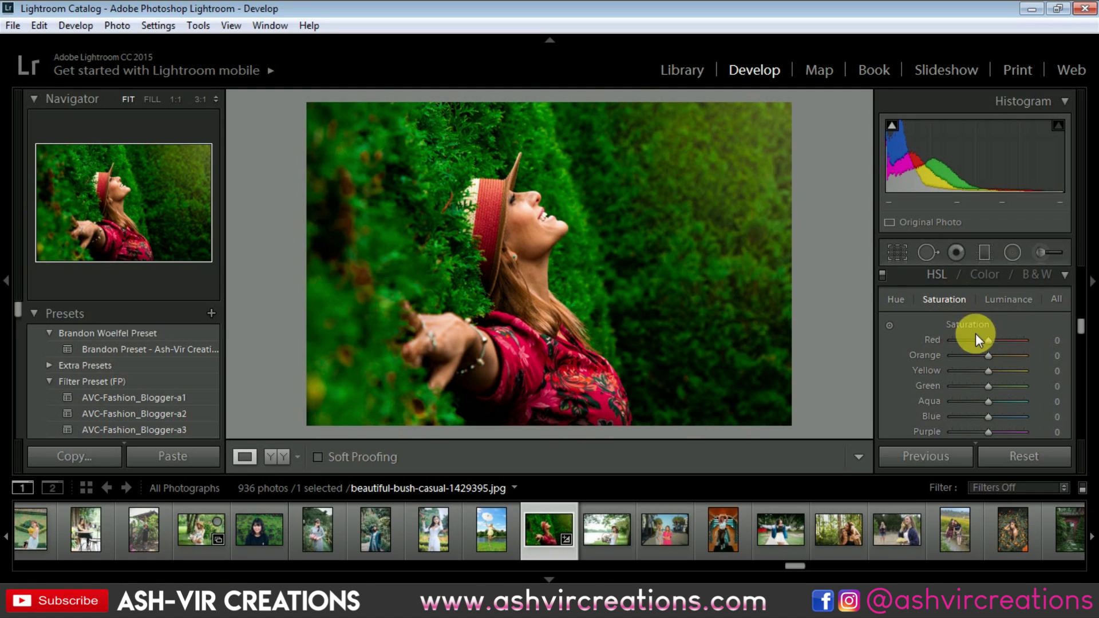
Set HSL saturation to Red -16, Orange -2, Yellow -56, Green -62, Aqua -64, Blue -67, Purple -73, Magenta -67
{"action": "left_click", "coordinate": [970, 371]}
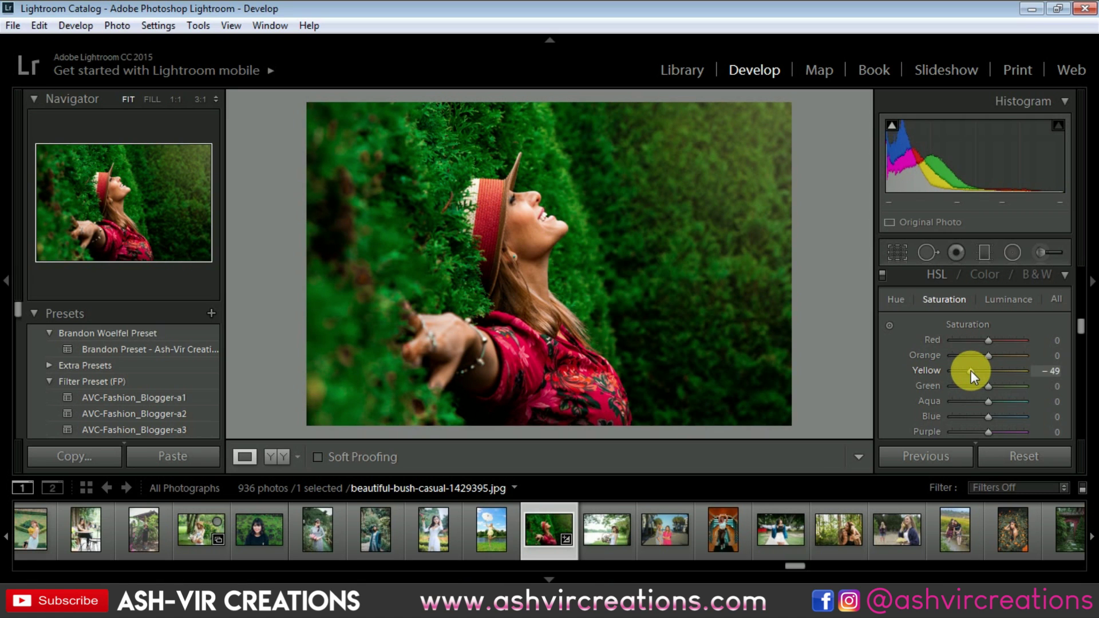
{"action": "left_click", "coordinate": [968, 385]}
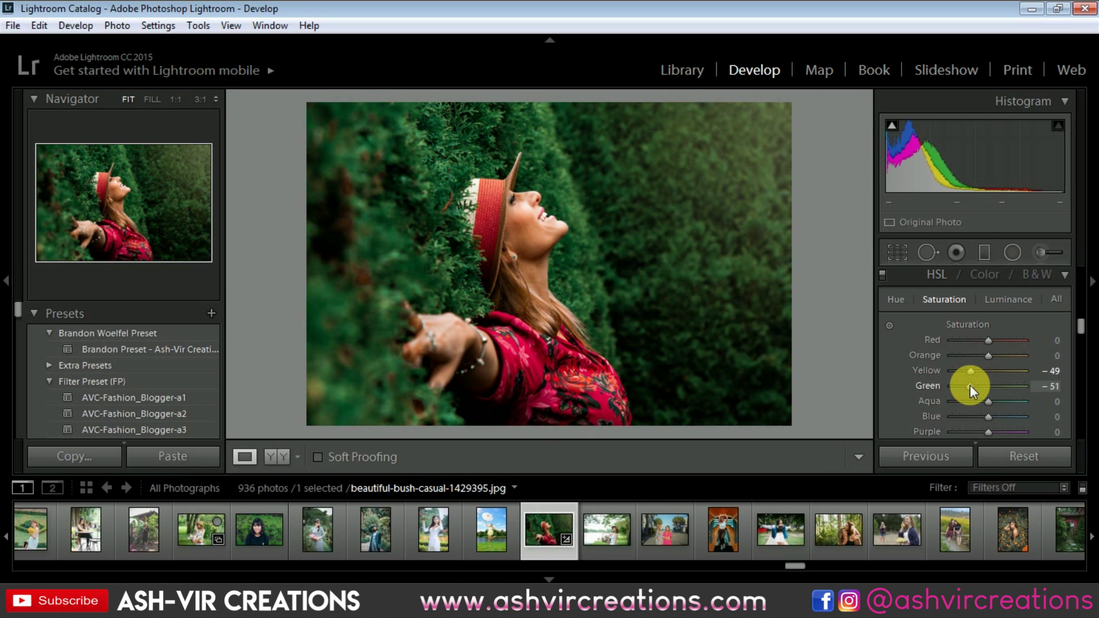
{"action": "left_click_drag", "start_coordinate": [966, 385], "coordinate": [961, 429]}
{"action": "scroll", "coordinate": [963, 429], "scroll_direction": "down", "scroll_amount": 1}
{"action": "left_click", "coordinate": [965, 396]}
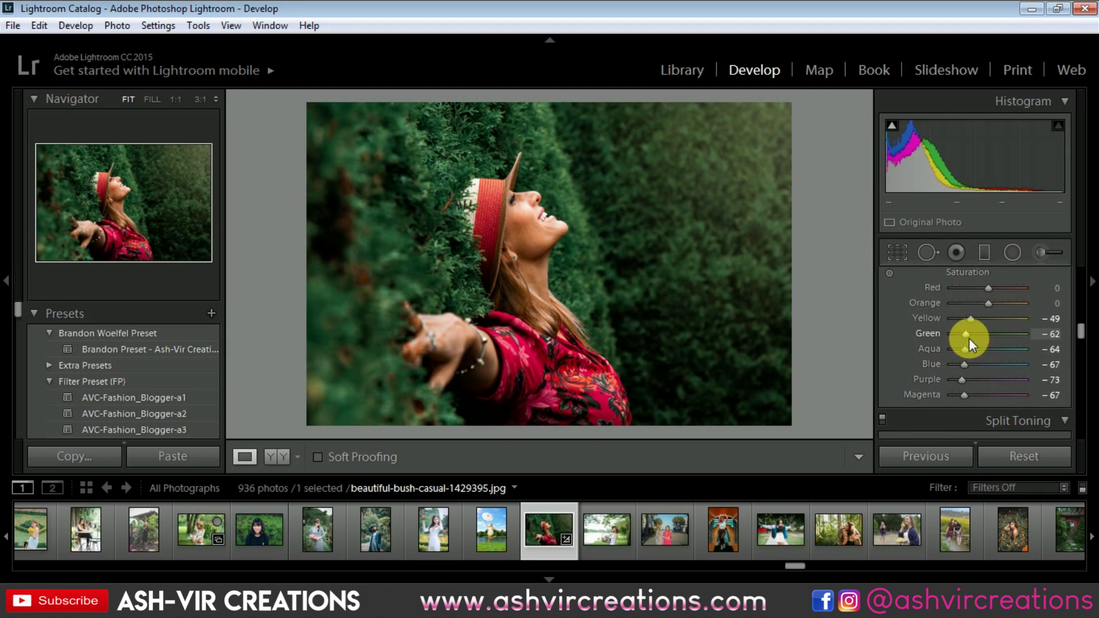
{"action": "left_click_drag", "start_coordinate": [965, 319], "coordinate": [981, 288]}
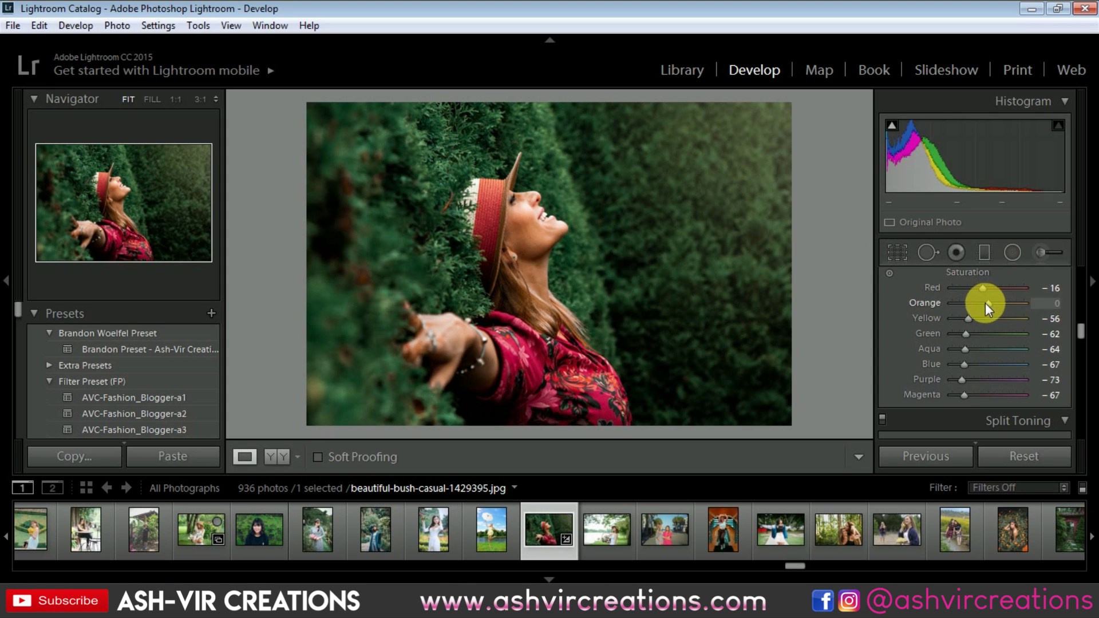
{"action": "left_click_drag", "start_coordinate": [983, 303], "coordinate": [982, 303]}
Try shifting the calibration Blue Primary Hue, then reset it to 0
{"action": "scroll", "coordinate": [1061, 348], "scroll_direction": "down", "scroll_amount": 2}
{"action": "scroll", "coordinate": [1061, 347], "scroll_direction": "down", "scroll_amount": 2}
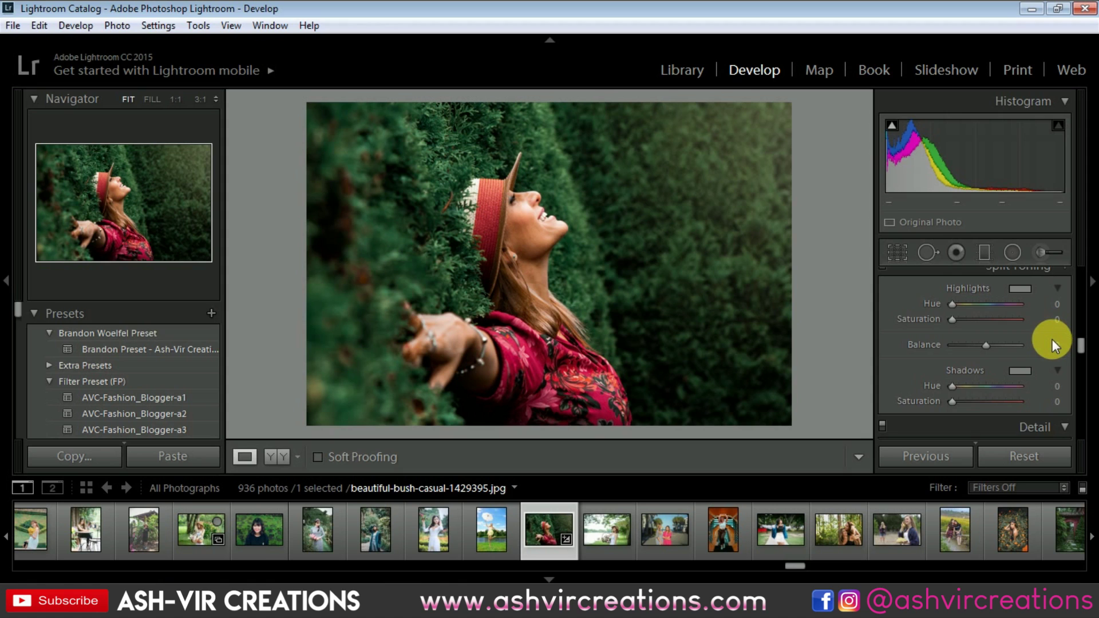
{"action": "scroll", "coordinate": [1051, 339], "scroll_direction": "down", "scroll_amount": 8}
{"action": "scroll", "coordinate": [1074, 352], "scroll_direction": "down", "scroll_amount": 3}
{"action": "scroll", "coordinate": [1010, 384], "scroll_direction": "down", "scroll_amount": 2}
{"action": "left_click_drag", "start_coordinate": [990, 400], "coordinate": [980, 407]}
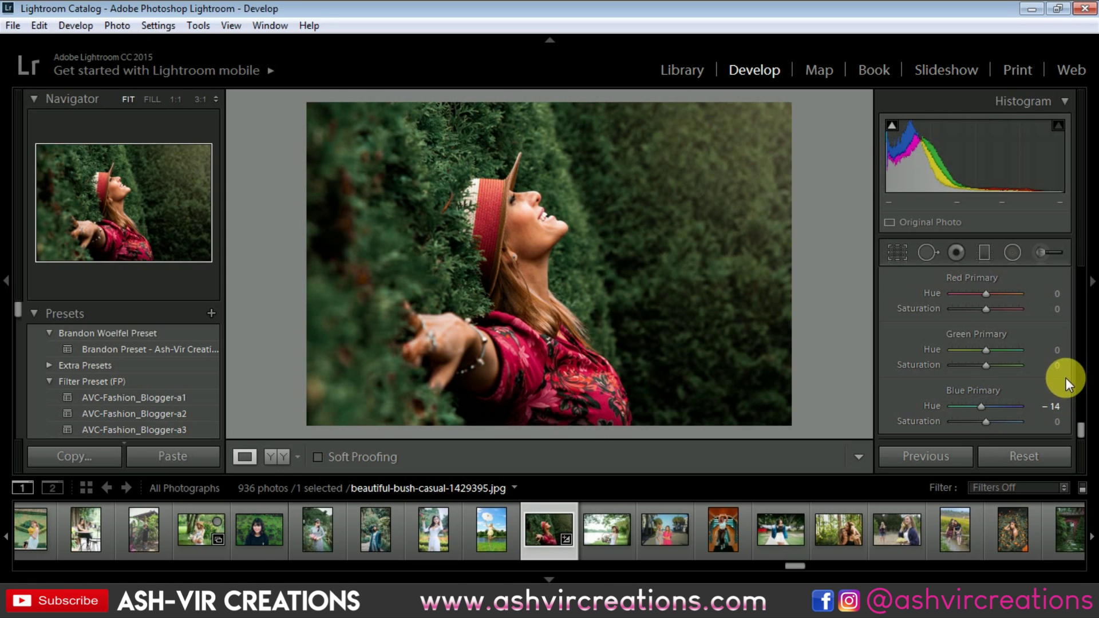
{"action": "scroll", "coordinate": [1066, 378], "scroll_direction": "up", "scroll_amount": 2}
{"action": "scroll", "coordinate": [1062, 378], "scroll_direction": "down", "scroll_amount": 1}
{"action": "scroll", "coordinate": [1041, 387], "scroll_direction": "down", "scroll_amount": 1}
{"action": "left_click", "coordinate": [984, 403]}
{"action": "mouse_move", "coordinate": [985, 402]}
{"action": "left_mouse_down"}
{"action": "mouse_move", "coordinate": [996, 403]}
{"action": "mouse_move", "coordinate": [986, 402]}
{"action": "left_mouse_up"}
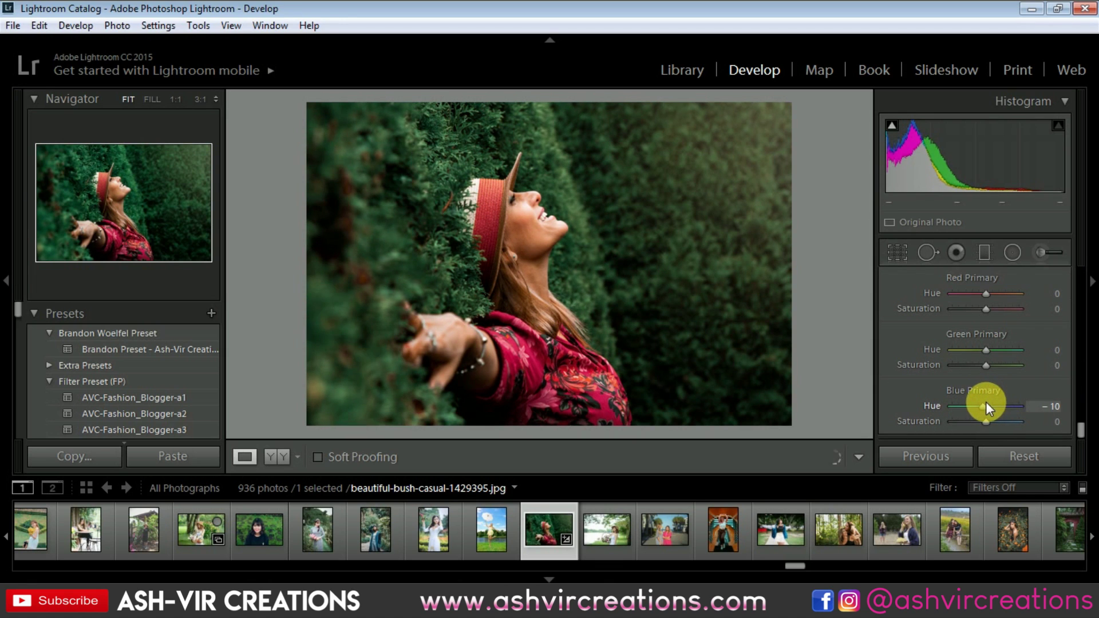
{"action": "double_click", "coordinate": [984, 407]}
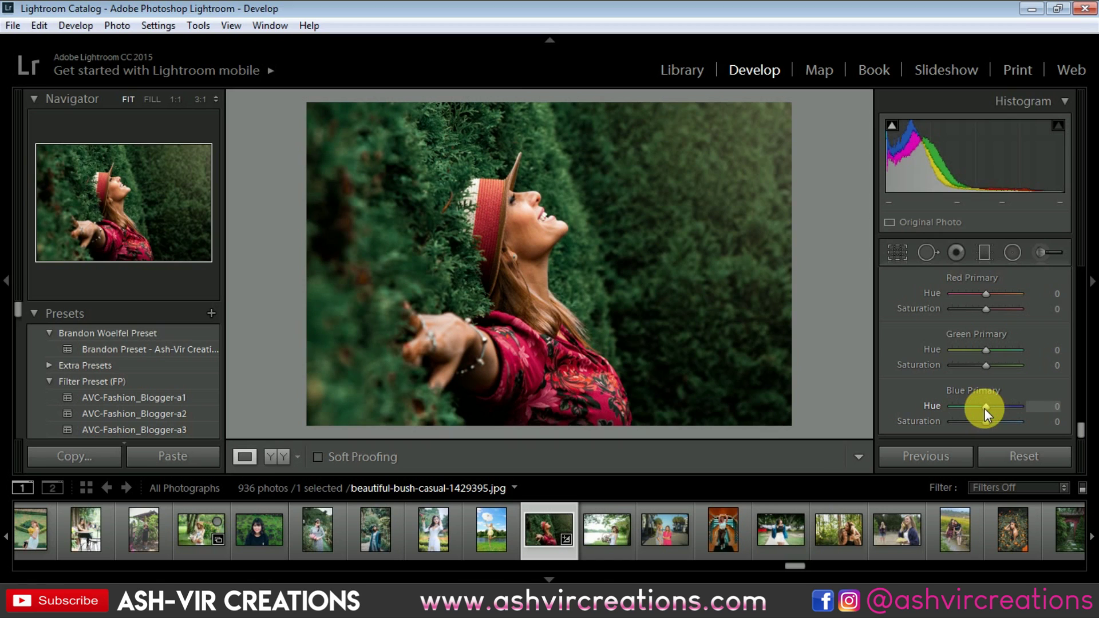
Boost Blue Primary Saturation to +10 and raise Green Primary Hue to +29
{"action": "left_click_drag", "start_coordinate": [991, 420], "coordinate": [993, 421]}
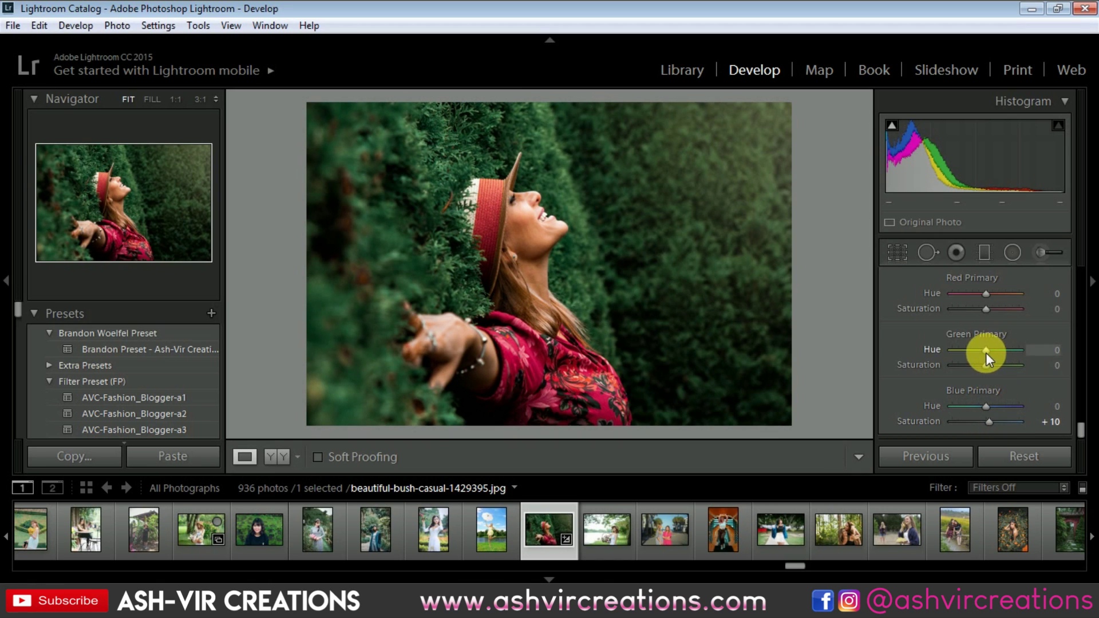
{"action": "left_click_drag", "start_coordinate": [986, 351], "coordinate": [993, 350]}
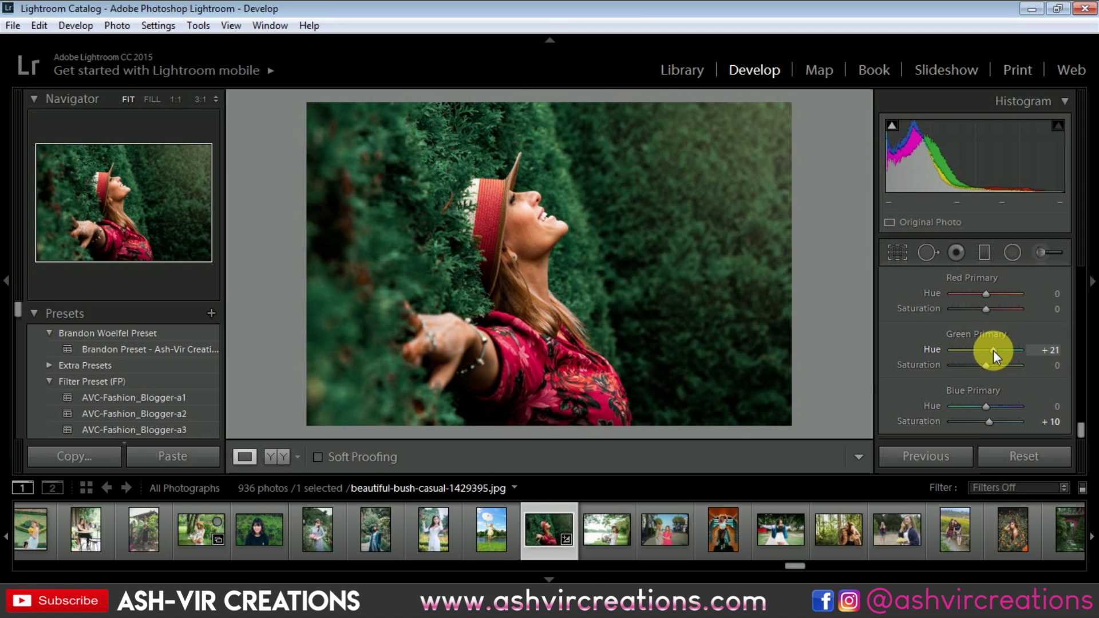
{"action": "scroll", "coordinate": [1048, 343], "scroll_direction": "up", "scroll_amount": 1}
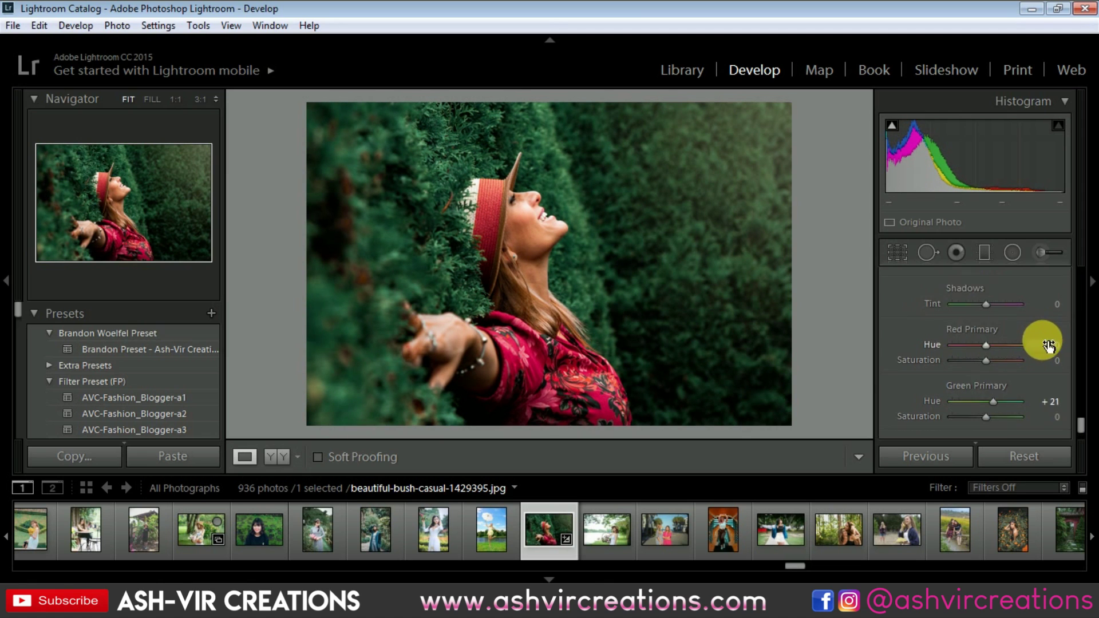
{"action": "left_click_drag", "start_coordinate": [995, 402], "coordinate": [998, 403]}
Set post-crop vignette Amount -26, Midpoint 29, Roundness -26, Feather 90, Highlights 55
{"action": "scroll", "coordinate": [1056, 366], "scroll_direction": "up", "scroll_amount": 3}
{"action": "mouse_move", "coordinate": [984, 361]}
{"action": "left_mouse_down"}
{"action": "mouse_move", "coordinate": [970, 362]}
{"action": "mouse_move", "coordinate": [971, 375]}
{"action": "left_mouse_up"}
{"action": "left_click_drag", "start_coordinate": [974, 390], "coordinate": [989, 421]}
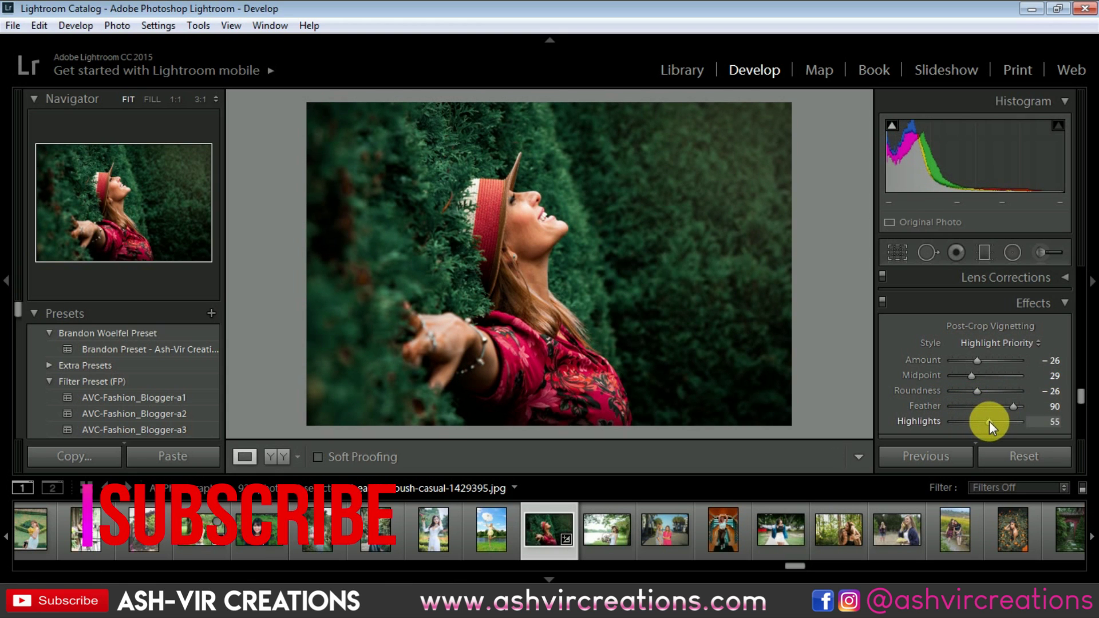
{"action": "scroll", "coordinate": [1071, 365], "scroll_direction": "up", "scroll_amount": 5}
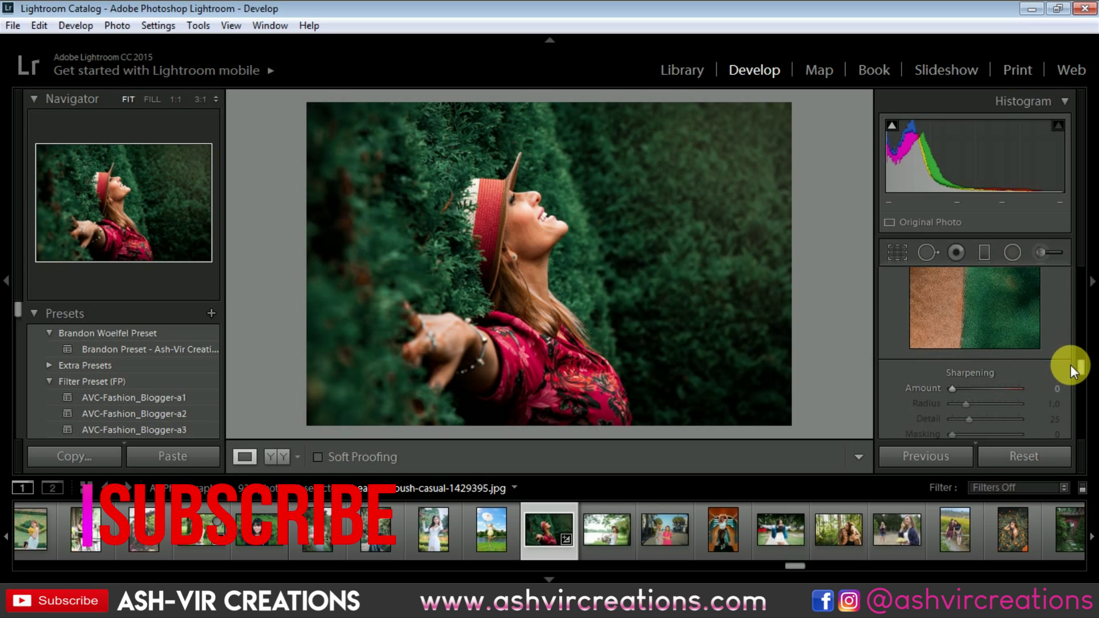
Tint the shadows teal with split-toning Hue 165 and Saturation 15
{"action": "scroll", "coordinate": [1070, 365], "scroll_direction": "up", "scroll_amount": 4}
{"action": "scroll", "coordinate": [1017, 378], "scroll_direction": "down", "scroll_amount": 1}
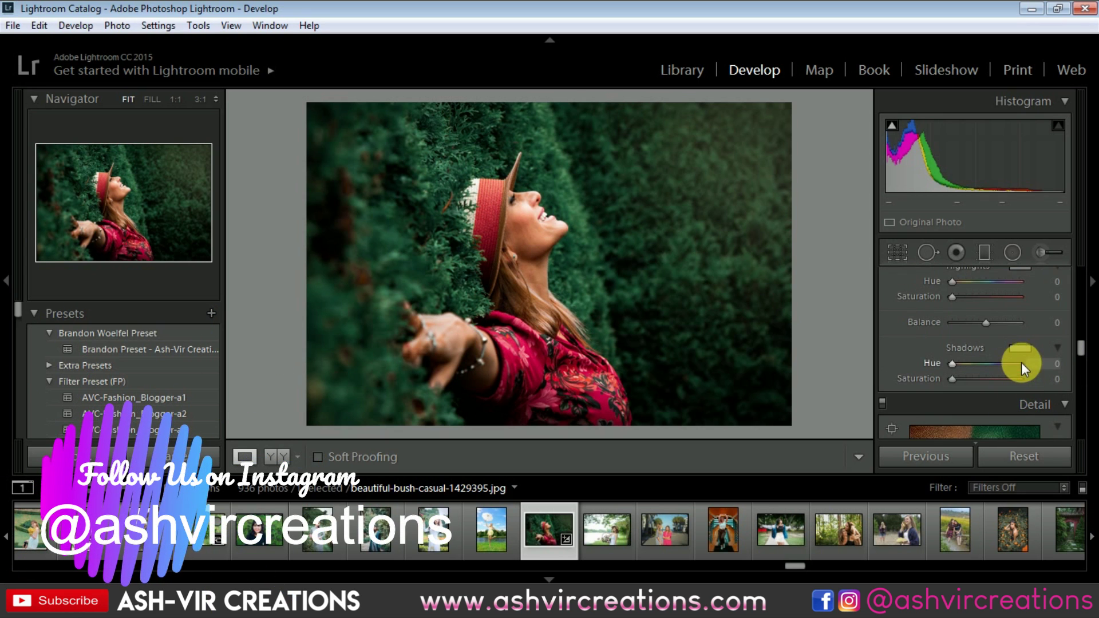
{"action": "left_click_drag", "start_coordinate": [1019, 349], "coordinate": [827, 392]}
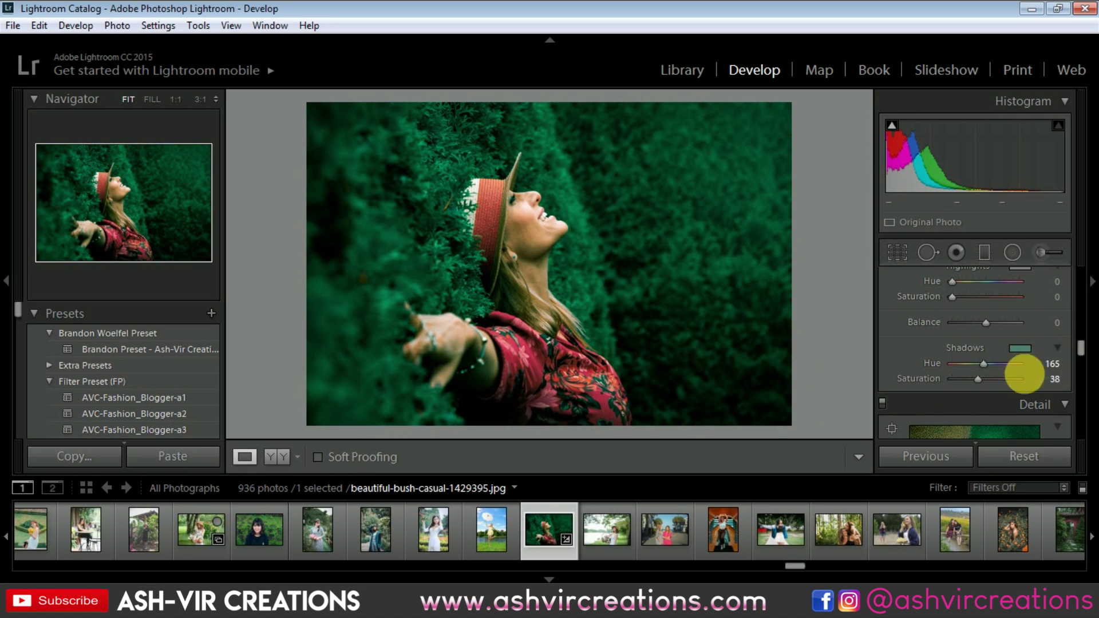
{"action": "mouse_move", "coordinate": [977, 378]}
{"action": "left_mouse_down"}
{"action": "mouse_move", "coordinate": [1007, 378]}
{"action": "mouse_move", "coordinate": [931, 382]}
{"action": "mouse_move", "coordinate": [964, 382]}
{"action": "left_mouse_up"}
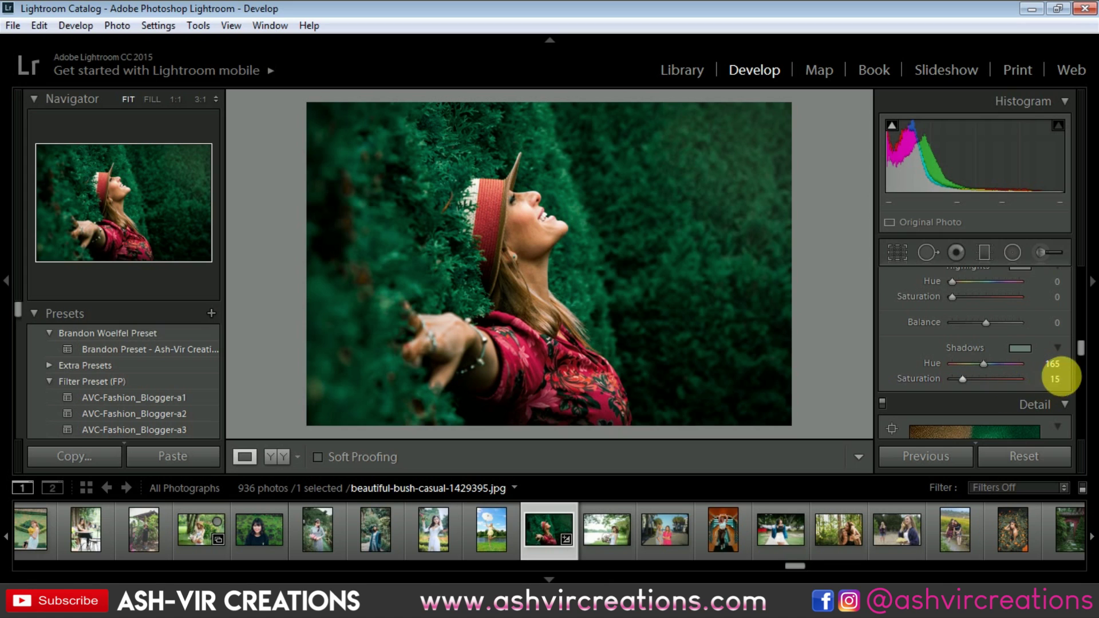
{"action": "scroll", "coordinate": [1070, 352], "scroll_direction": "up", "scroll_amount": 1}
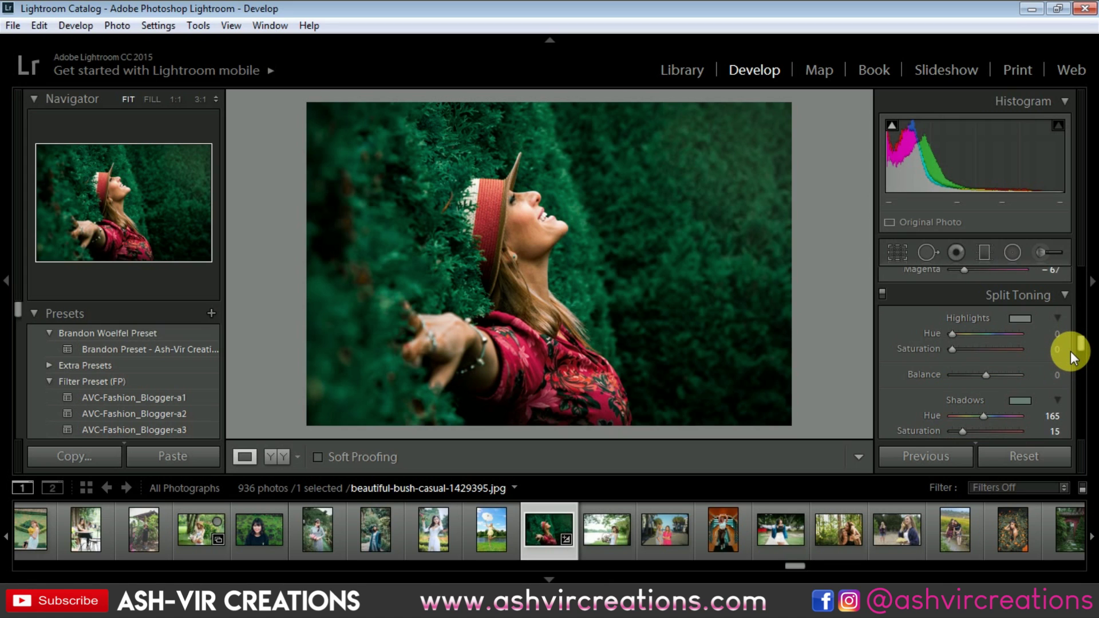
Lower Vibrance to -10 in the Basic panel, leaving Saturation at 0
{"action": "scroll", "coordinate": [1070, 352], "scroll_direction": "up", "scroll_amount": 10}
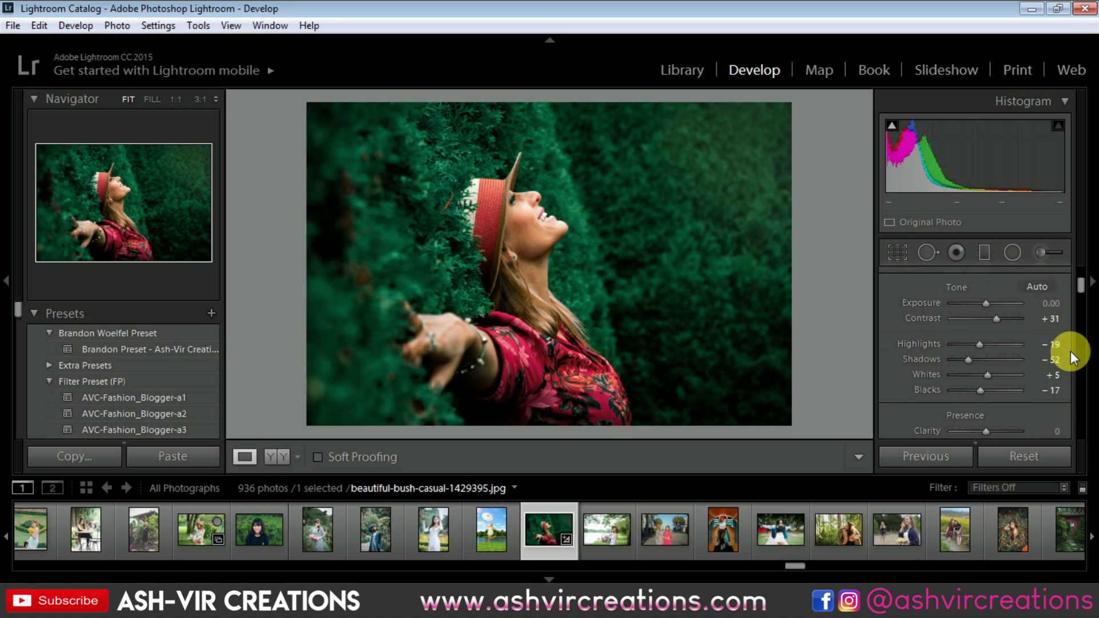
{"action": "scroll", "coordinate": [1071, 351], "scroll_direction": "down", "scroll_amount": 2}
{"action": "mouse_move", "coordinate": [985, 343]}
{"action": "left_mouse_down"}
{"action": "mouse_move", "coordinate": [971, 343]}
{"action": "mouse_move", "coordinate": [981, 344]}
{"action": "left_mouse_up"}
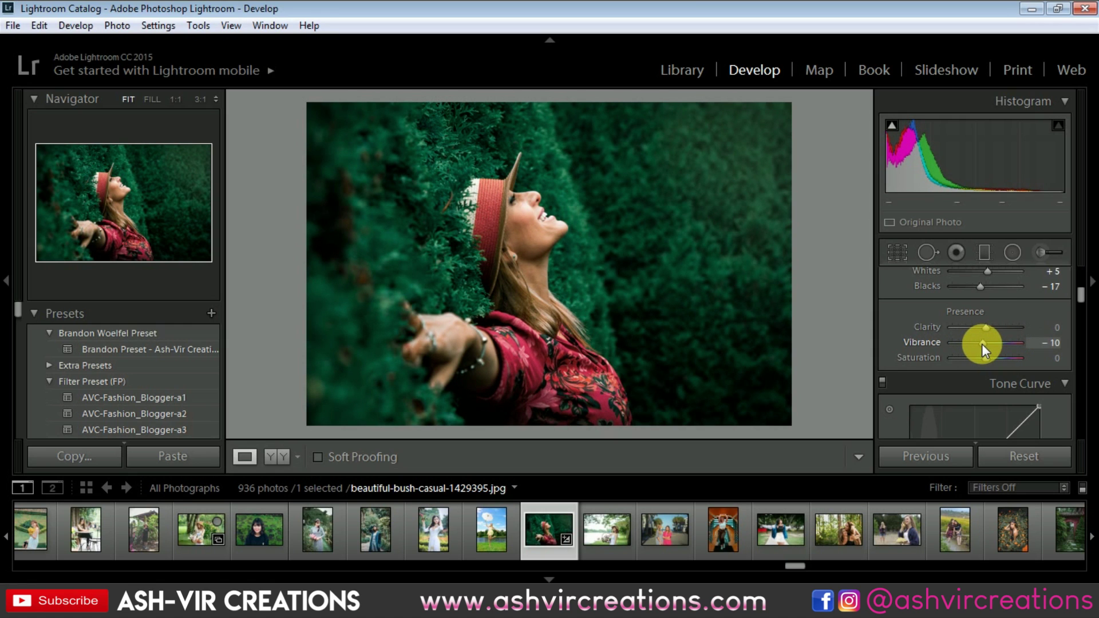
{"action": "left_click_drag", "start_coordinate": [983, 356], "coordinate": [982, 358]}
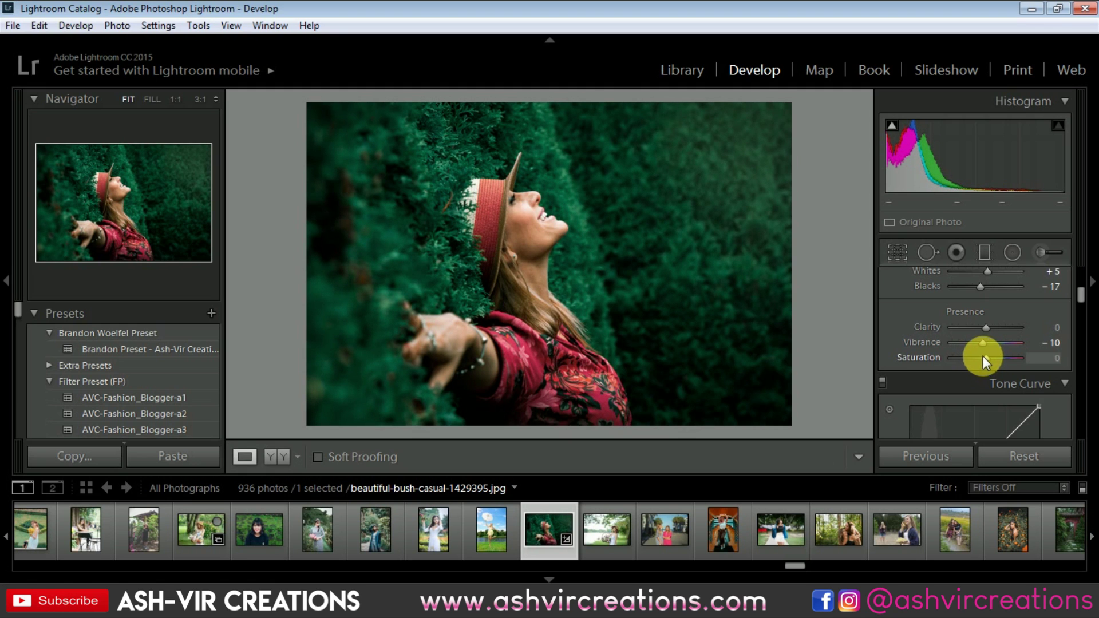
Drop HSL saturation to Green -96 and Yellow -76
{"action": "scroll", "coordinate": [1070, 372], "scroll_direction": "down", "scroll_amount": 5}
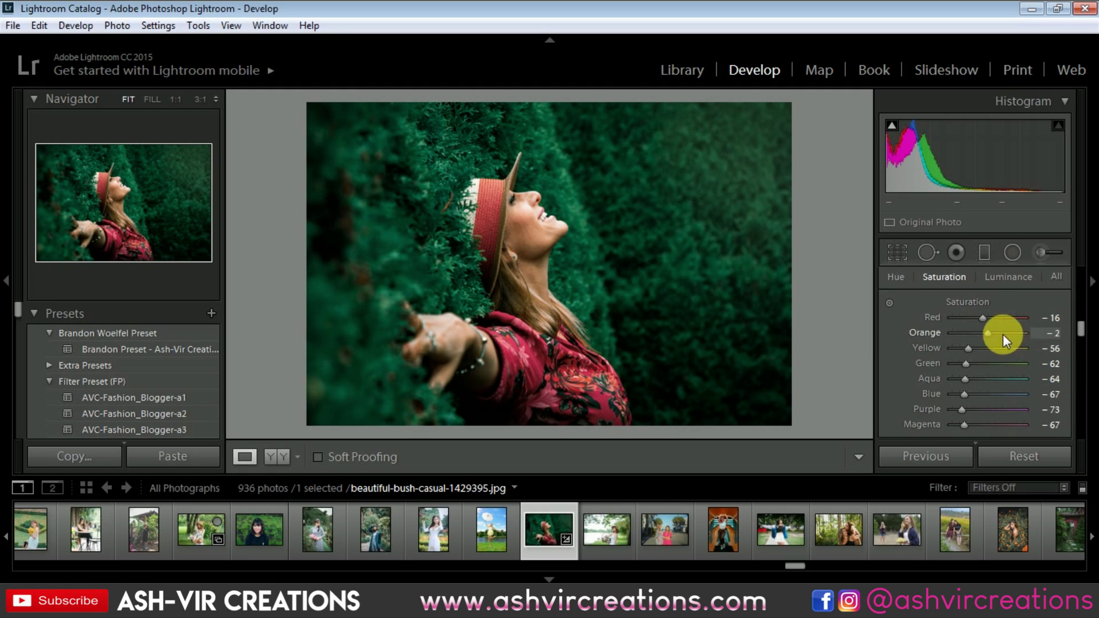
{"action": "scroll", "coordinate": [977, 341], "scroll_direction": "up", "scroll_amount": 1}
{"action": "scroll", "coordinate": [971, 358], "scroll_direction": "down", "scroll_amount": 2}
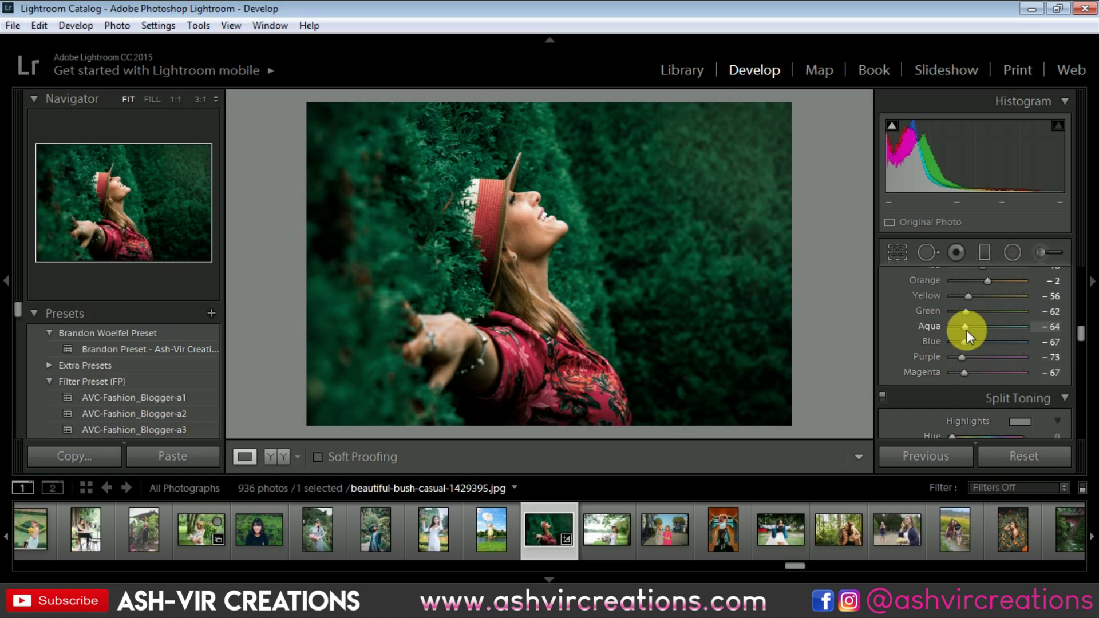
{"action": "mouse_move", "coordinate": [964, 312]}
{"action": "left_mouse_down"}
{"action": "mouse_move", "coordinate": [943, 312]}
{"action": "mouse_move", "coordinate": [957, 315]}
{"action": "left_mouse_up"}
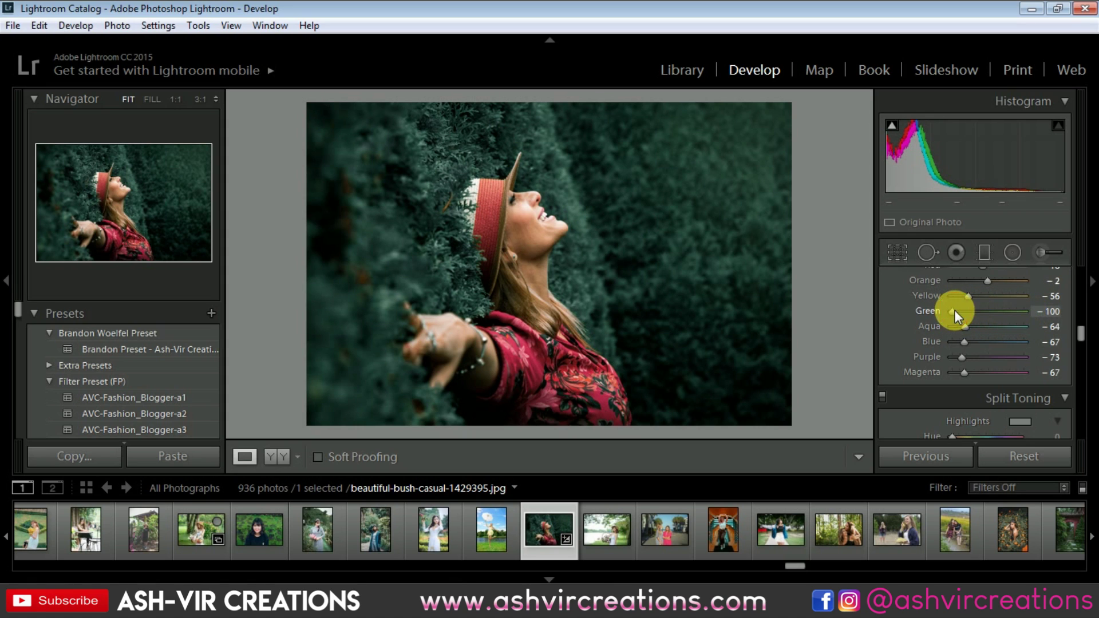
{"action": "left_click_drag", "start_coordinate": [954, 309], "coordinate": [957, 310]}
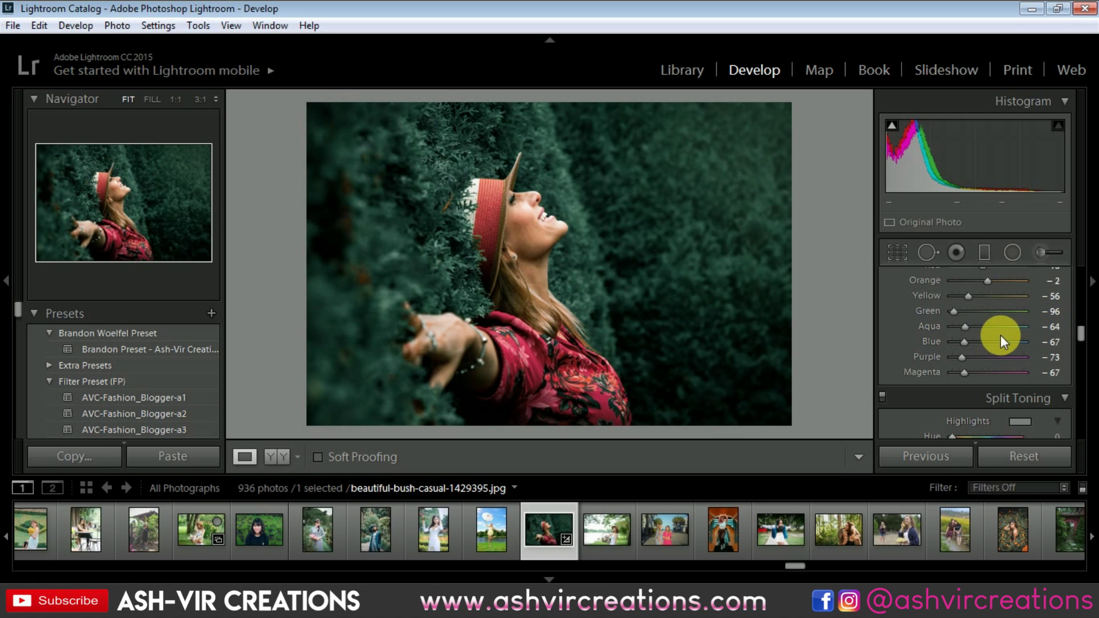
{"action": "mouse_move", "coordinate": [970, 295]}
{"action": "left_mouse_down"}
{"action": "mouse_move", "coordinate": [1019, 300]}
{"action": "mouse_move", "coordinate": [948, 302]}
{"action": "mouse_move", "coordinate": [962, 301]}
{"action": "left_mouse_up"}
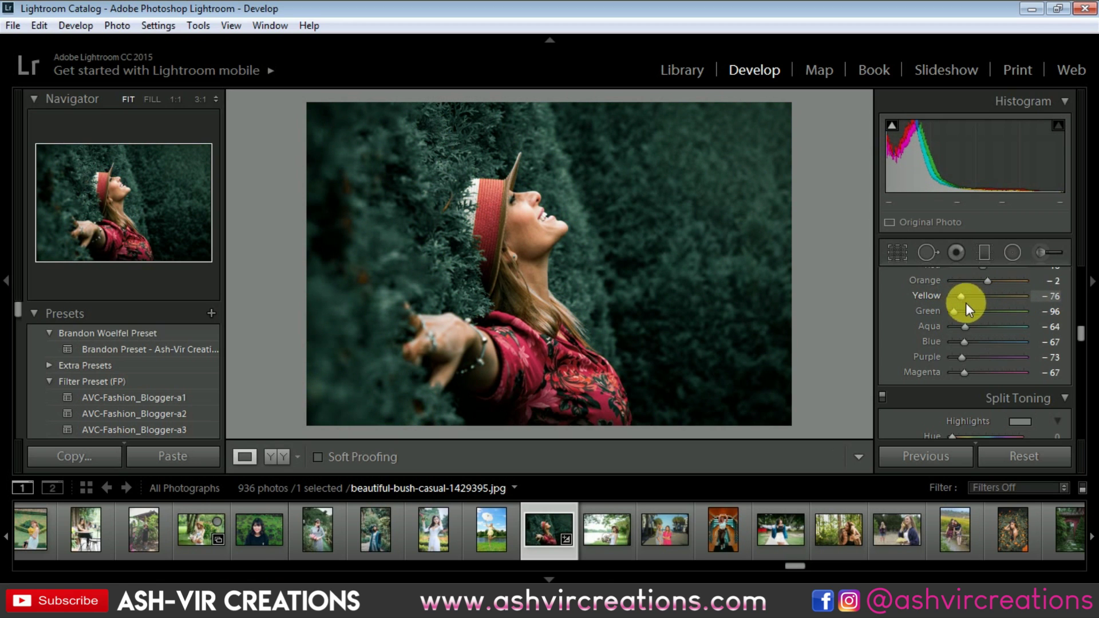
Set Sharpening Amount to 11 and calibration Red Primary Hue to -7
{"action": "scroll", "coordinate": [1068, 316], "scroll_direction": "down", "scroll_amount": 6}
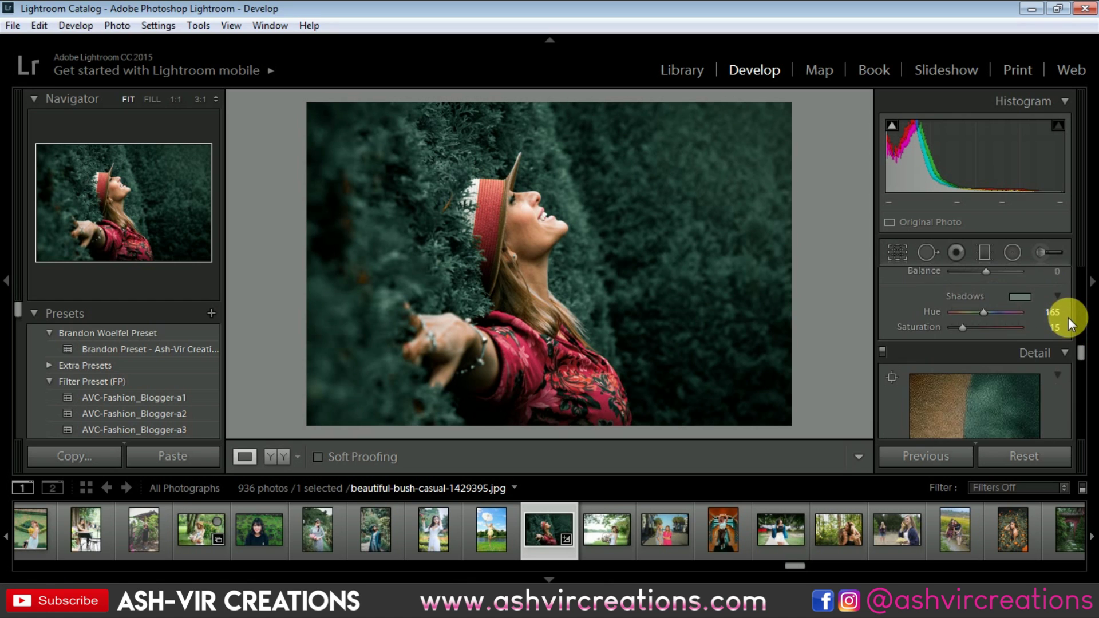
{"action": "left_click_drag", "start_coordinate": [952, 285], "coordinate": [957, 284]}
{"action": "scroll", "coordinate": [1061, 380], "scroll_direction": "down", "scroll_amount": 10}
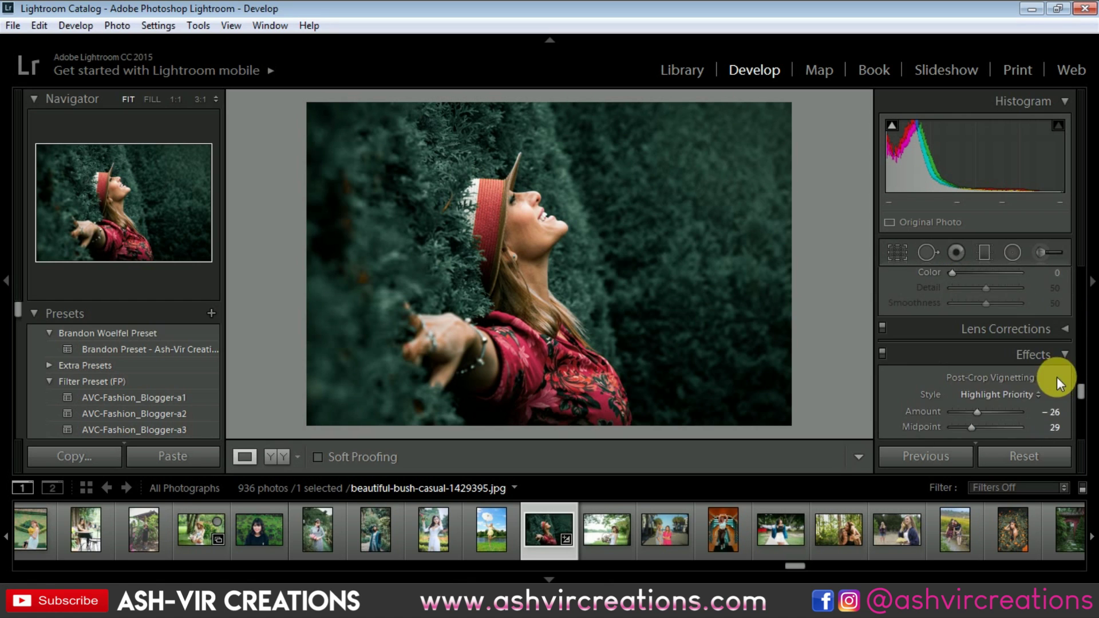
{"action": "scroll", "coordinate": [1069, 375], "scroll_direction": "down", "scroll_amount": 2}
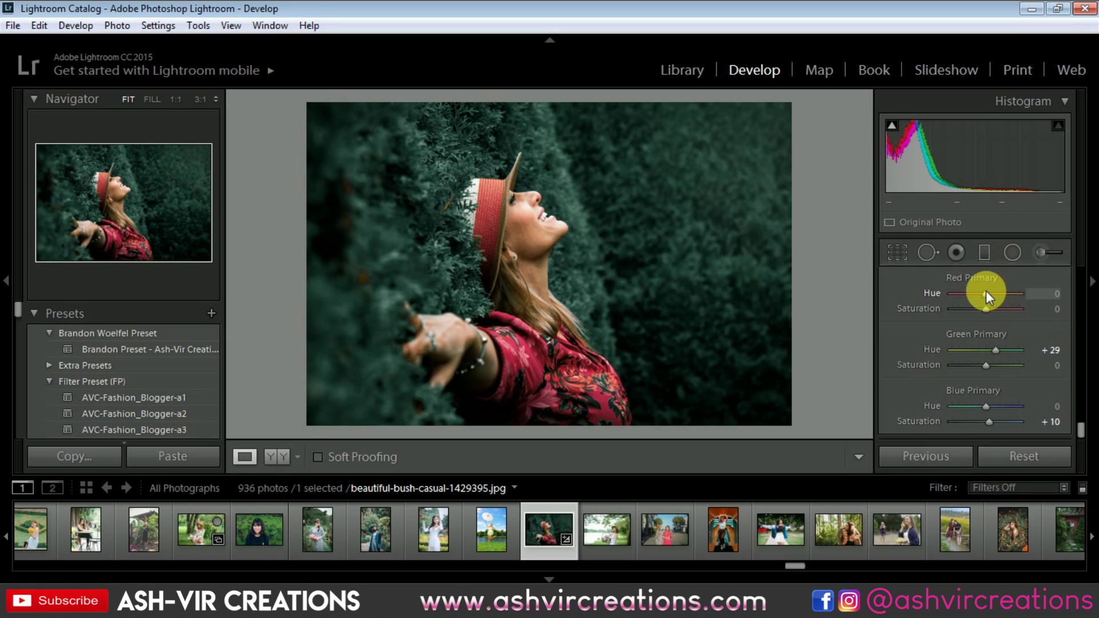
{"action": "mouse_move", "coordinate": [985, 291]}
{"action": "left_mouse_down"}
{"action": "mouse_move", "coordinate": [995, 294]}
{"action": "mouse_move", "coordinate": [983, 295]}
{"action": "left_mouse_up"}
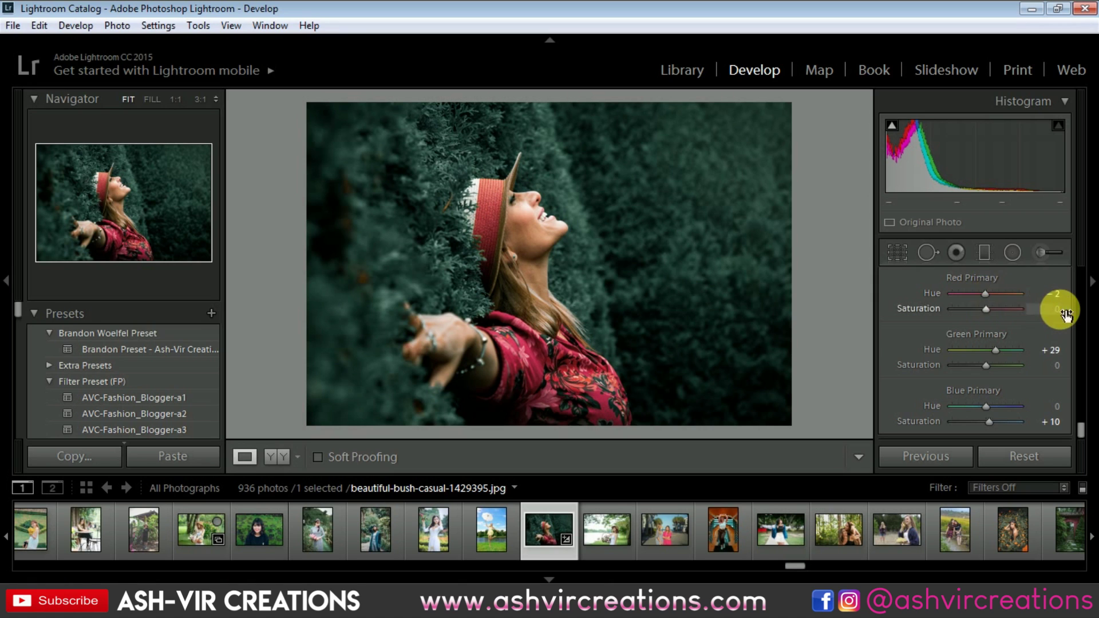
{"action": "scroll", "coordinate": [1063, 309], "scroll_direction": "up", "scroll_amount": 5}
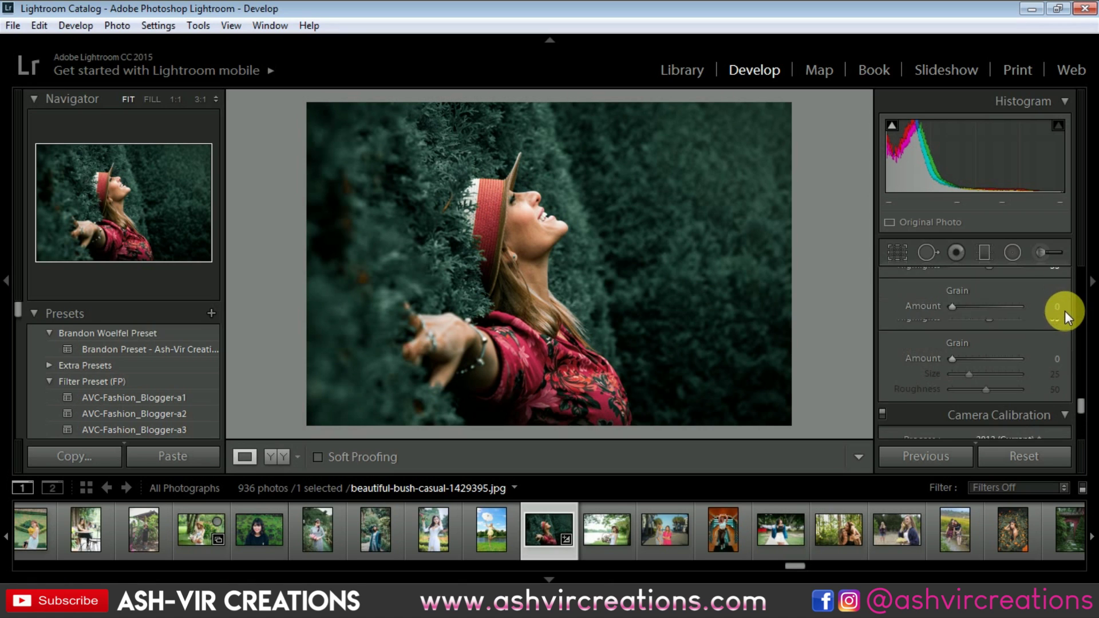
Show the original and graded portrait in Before/After view, then select the FP preset folder
{"action": "left_click", "coordinate": [277, 456]}
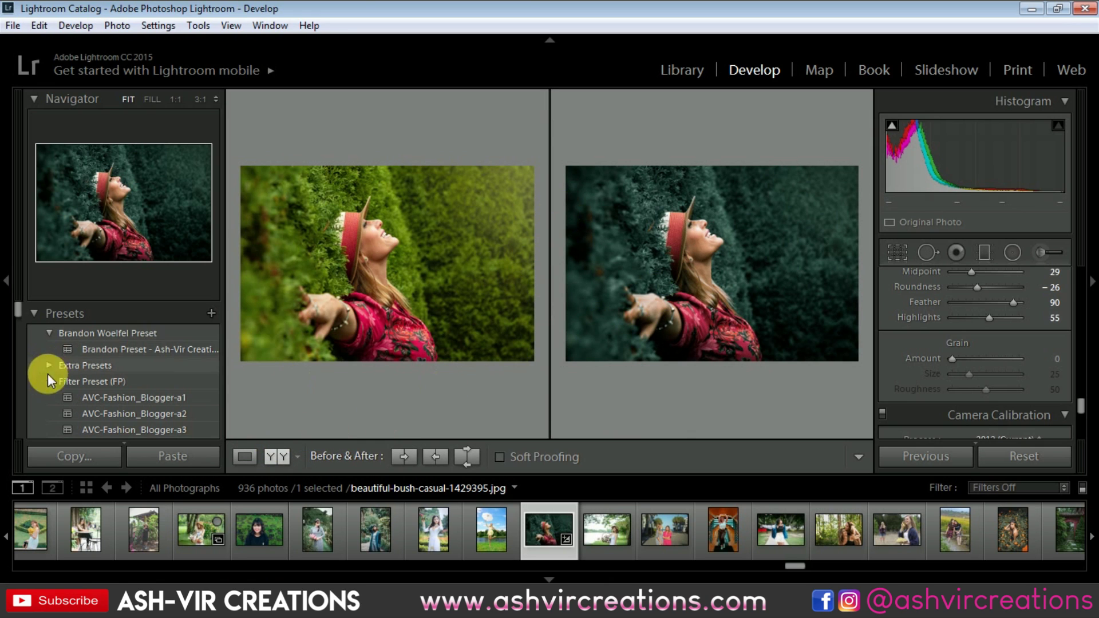
{"action": "left_click", "coordinate": [88, 380]}
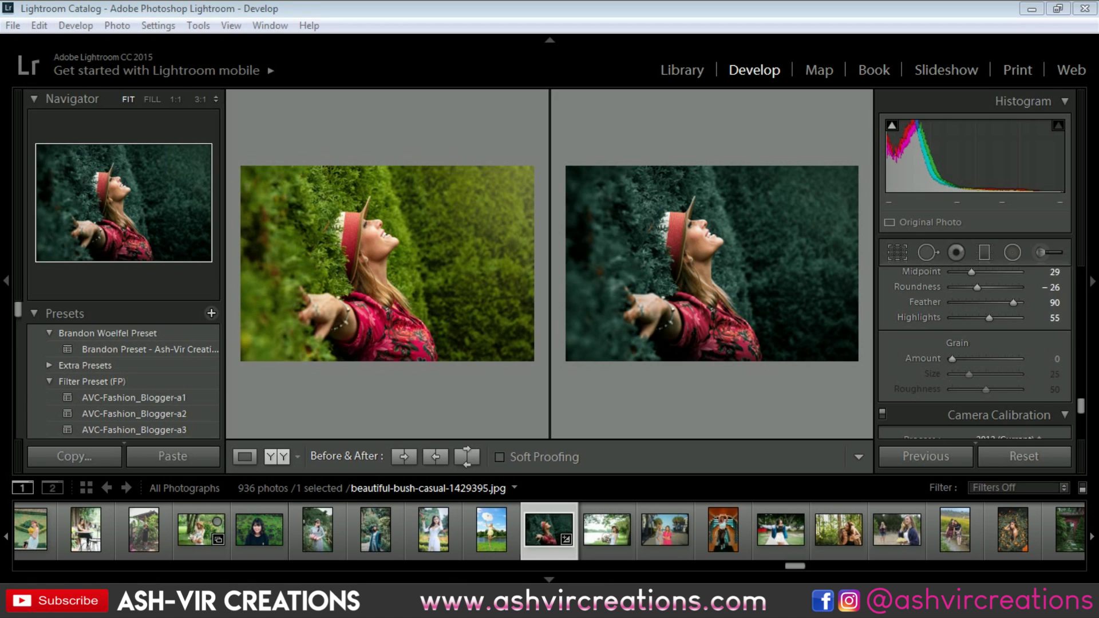
{"action": "left_click", "coordinate": [304, 164]}
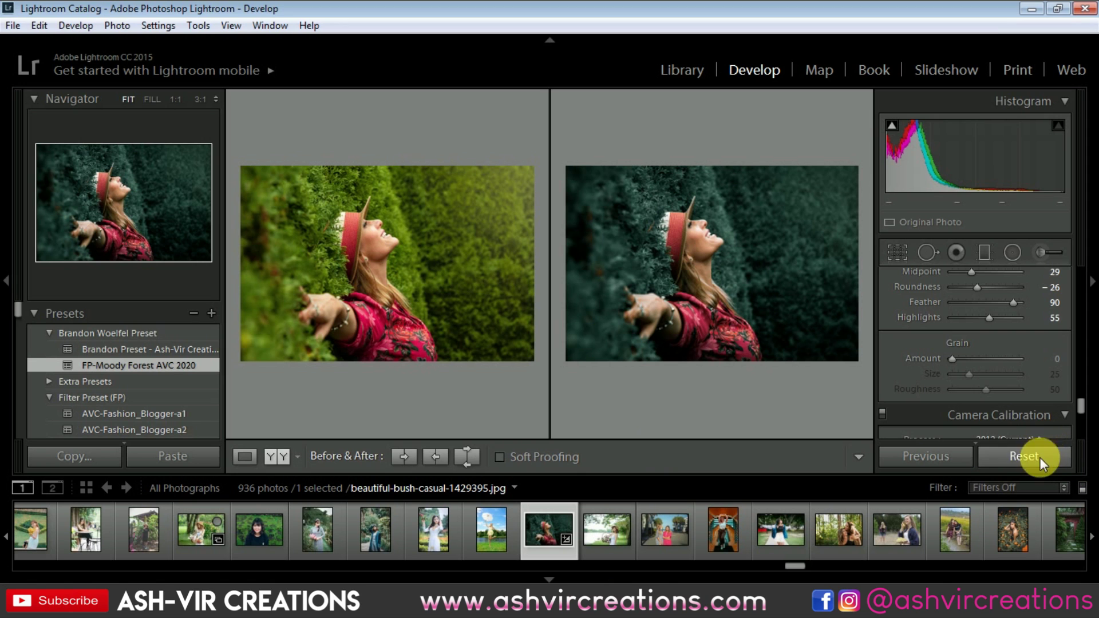
Apply FP-Moody Forest AVC 2020 to the two-women, smiling close-up and flower-basket photos, resetting each
{"action": "left_click", "coordinate": [830, 537]}
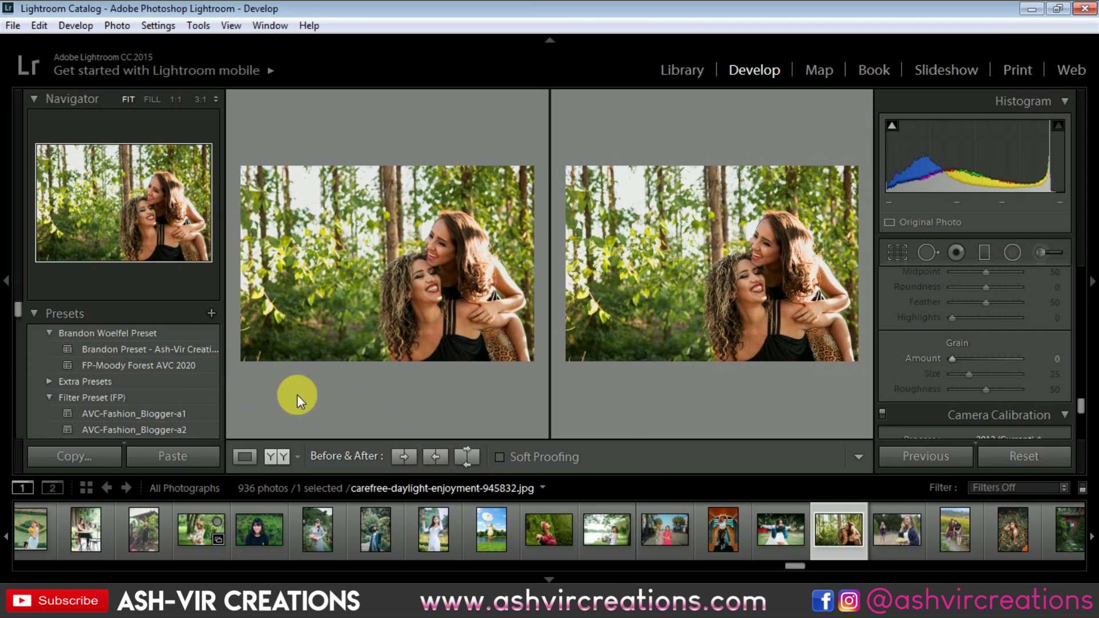
{"action": "left_click", "coordinate": [174, 364]}
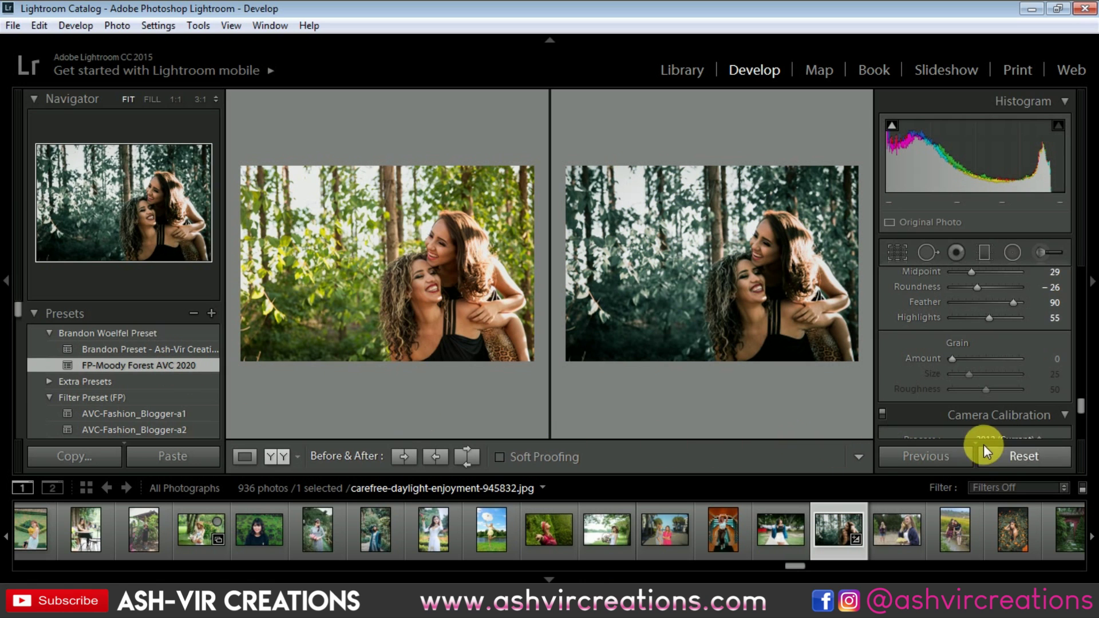
{"action": "left_click", "coordinate": [1010, 452]}
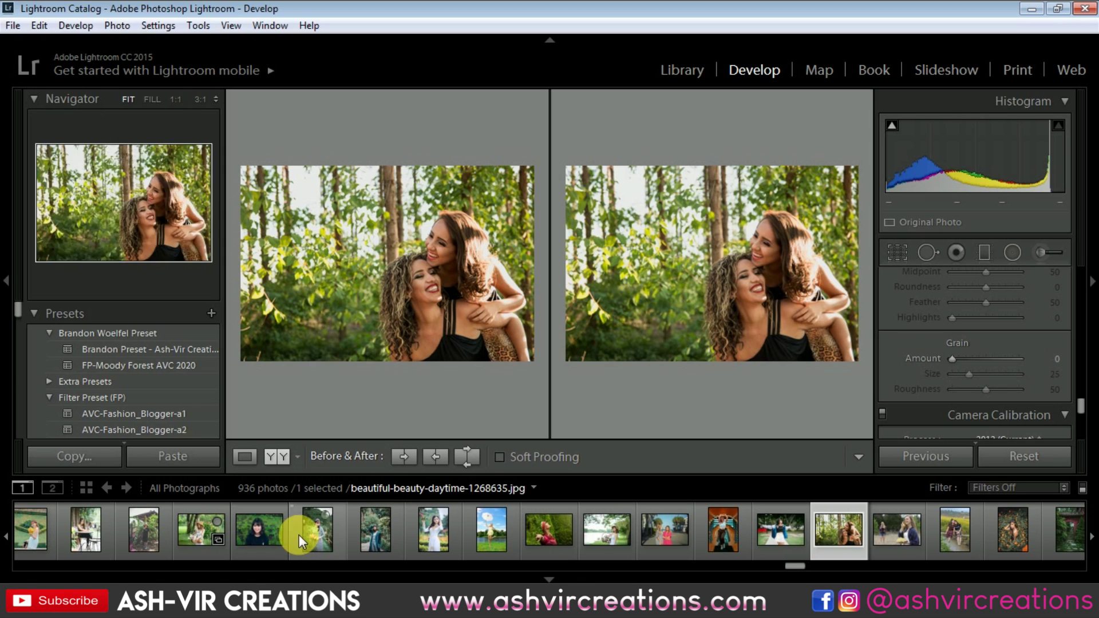
{"action": "left_click", "coordinate": [250, 535]}
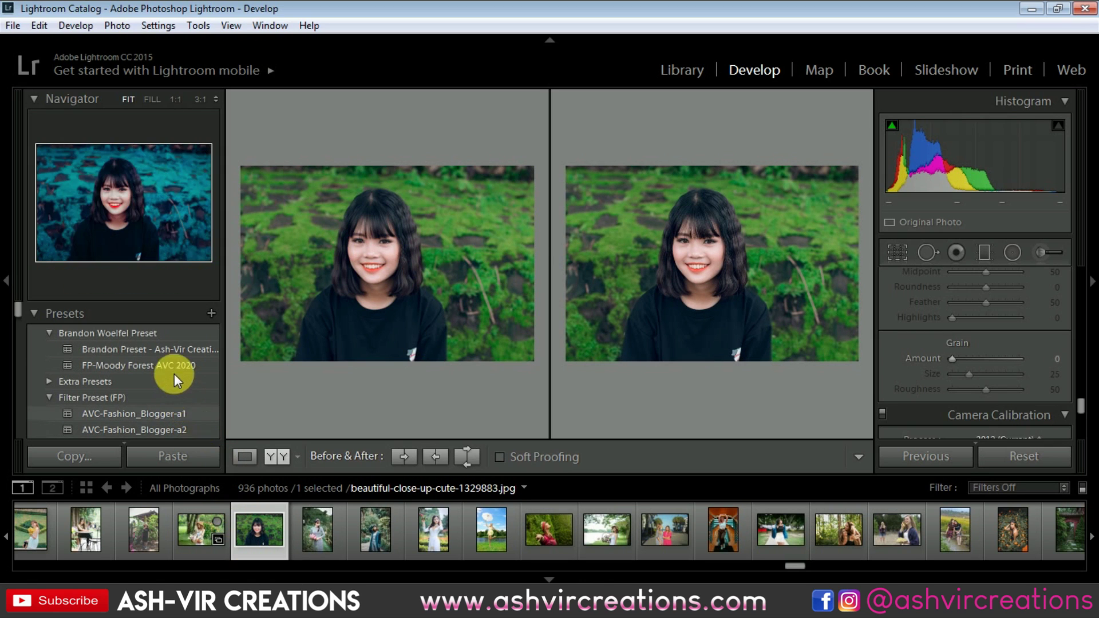
{"action": "left_click", "coordinate": [177, 363]}
{"action": "left_click", "coordinate": [1033, 455]}
{"action": "left_click", "coordinate": [196, 533]}
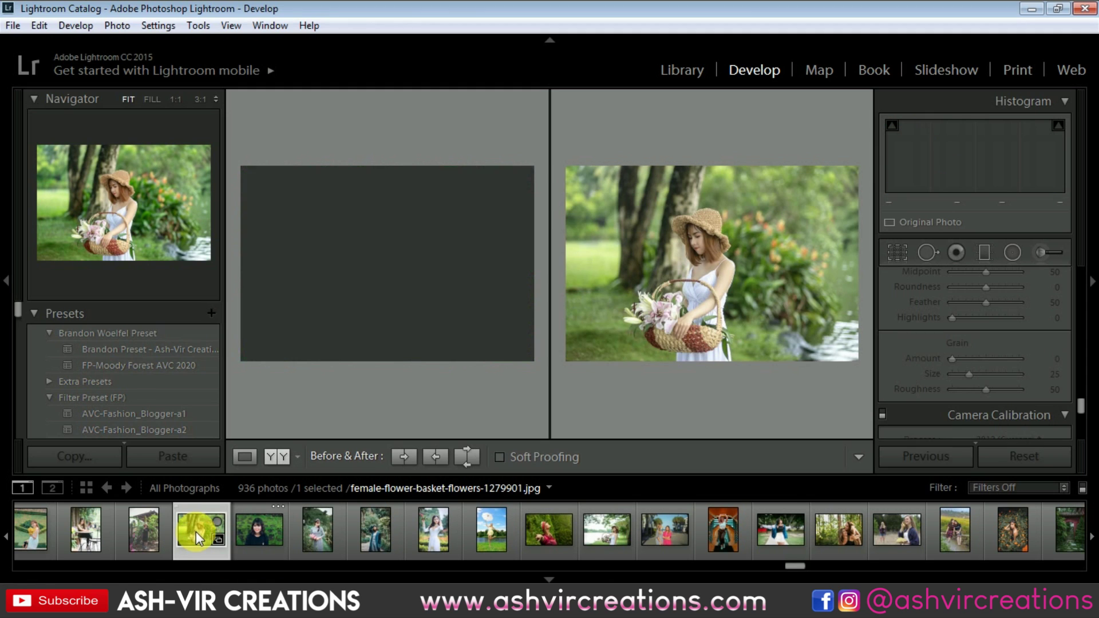
{"action": "left_click", "coordinate": [166, 364]}
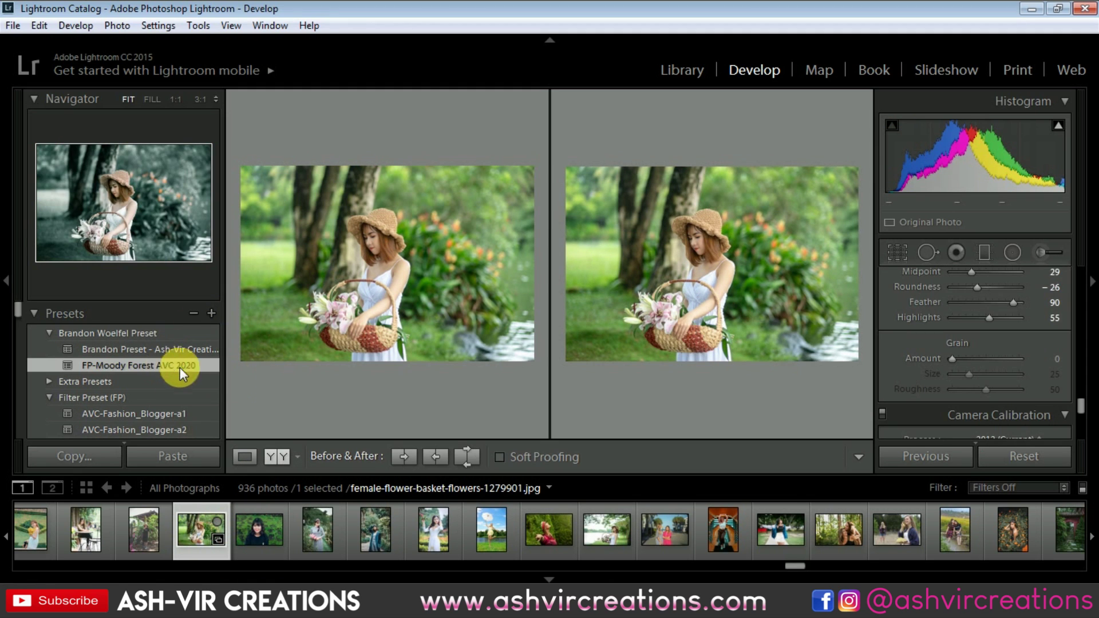
{"action": "left_click", "coordinate": [1044, 457]}
{"action": "scroll", "coordinate": [113, 536], "scroll_direction": "up", "scroll_amount": 5}
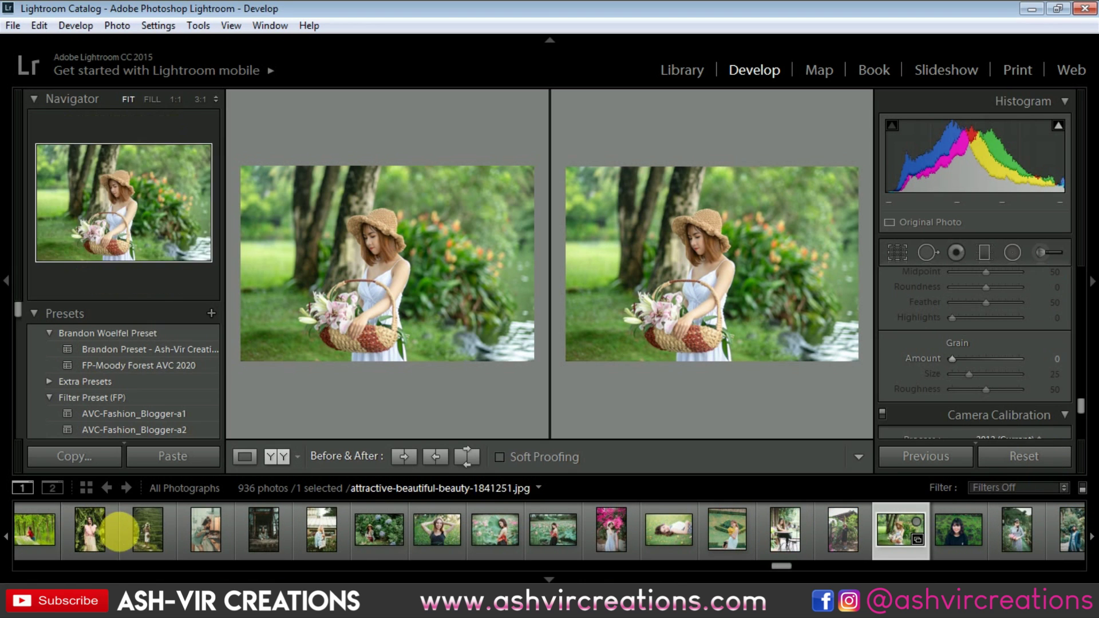
Preview FP-Moody Forest AVC 2020 on the tall-grass and rice-terrace portraits, resetting each
{"action": "left_click", "coordinate": [435, 529]}
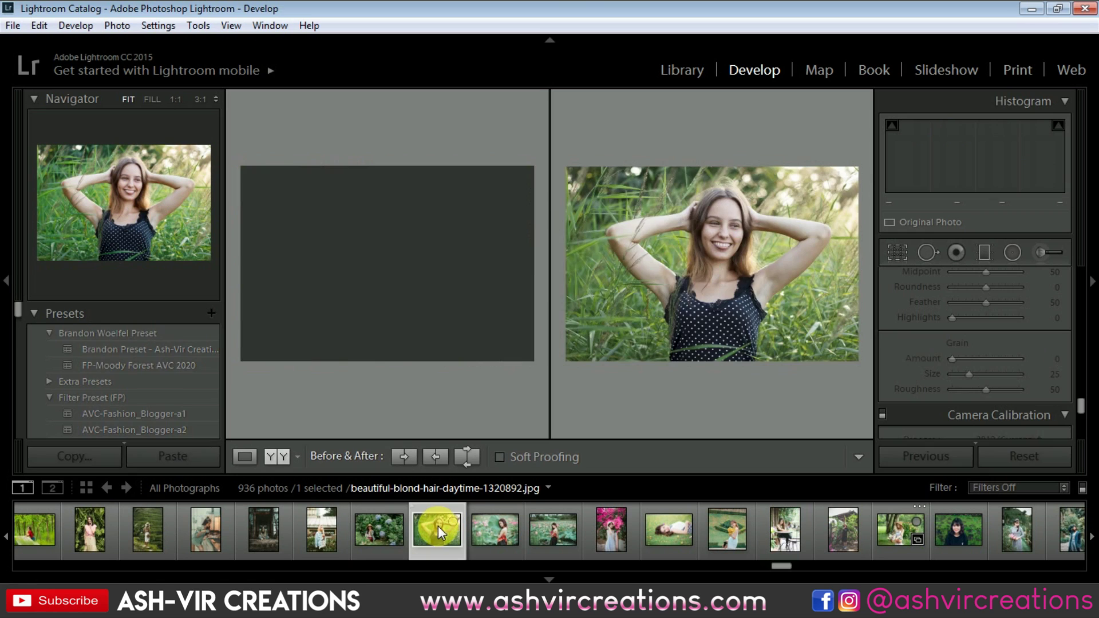
{"action": "left_click", "coordinate": [99, 364]}
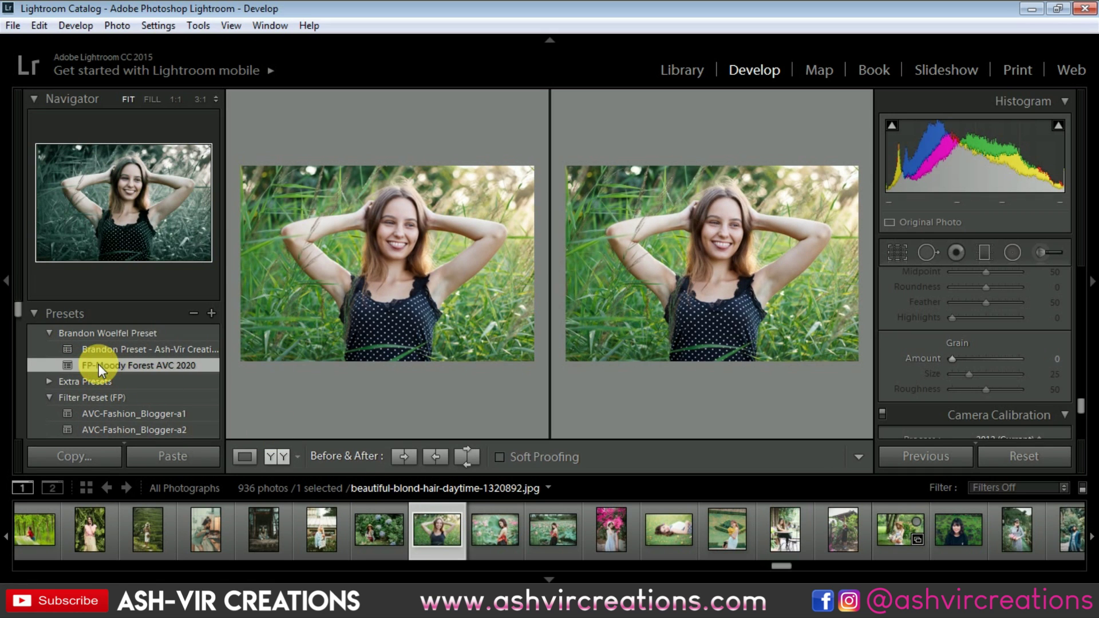
{"action": "left_click", "coordinate": [1011, 456]}
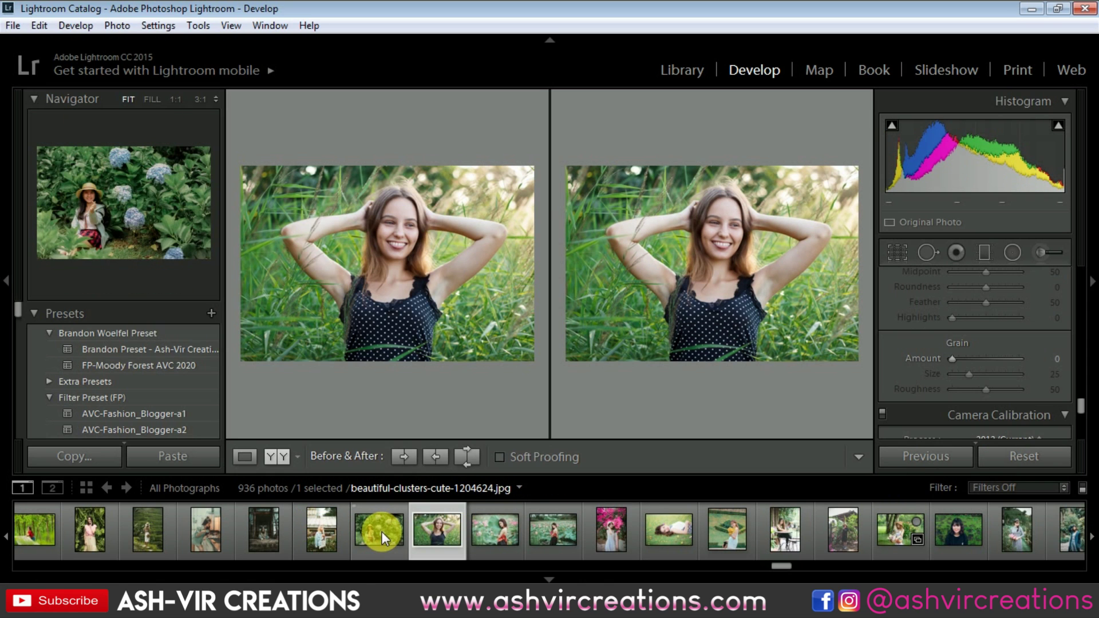
{"action": "left_click", "coordinate": [154, 535]}
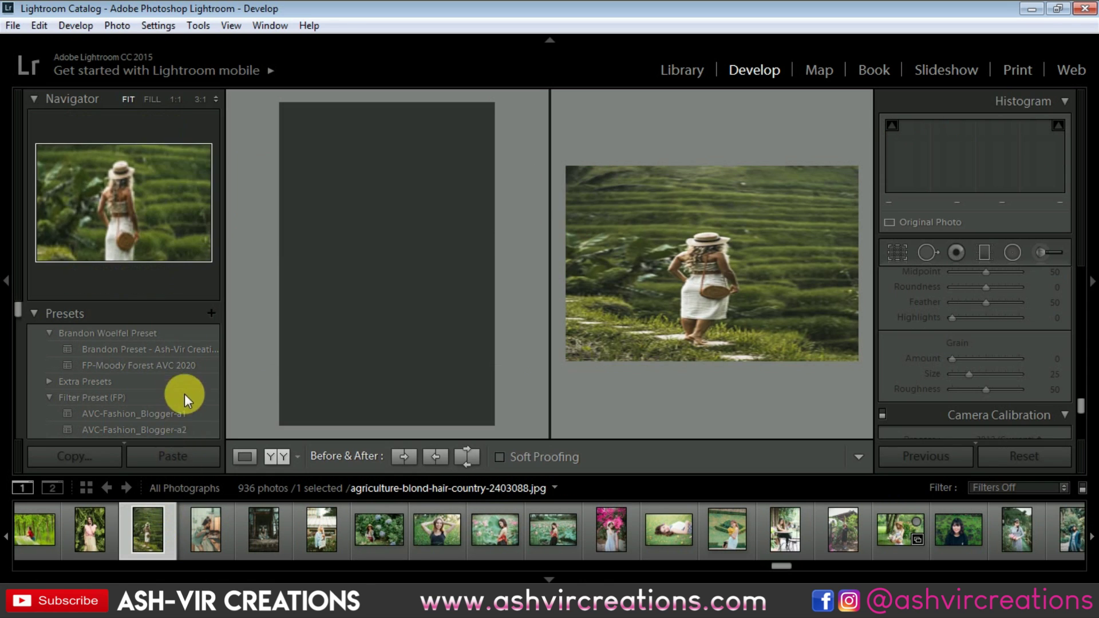
{"action": "left_click", "coordinate": [184, 362]}
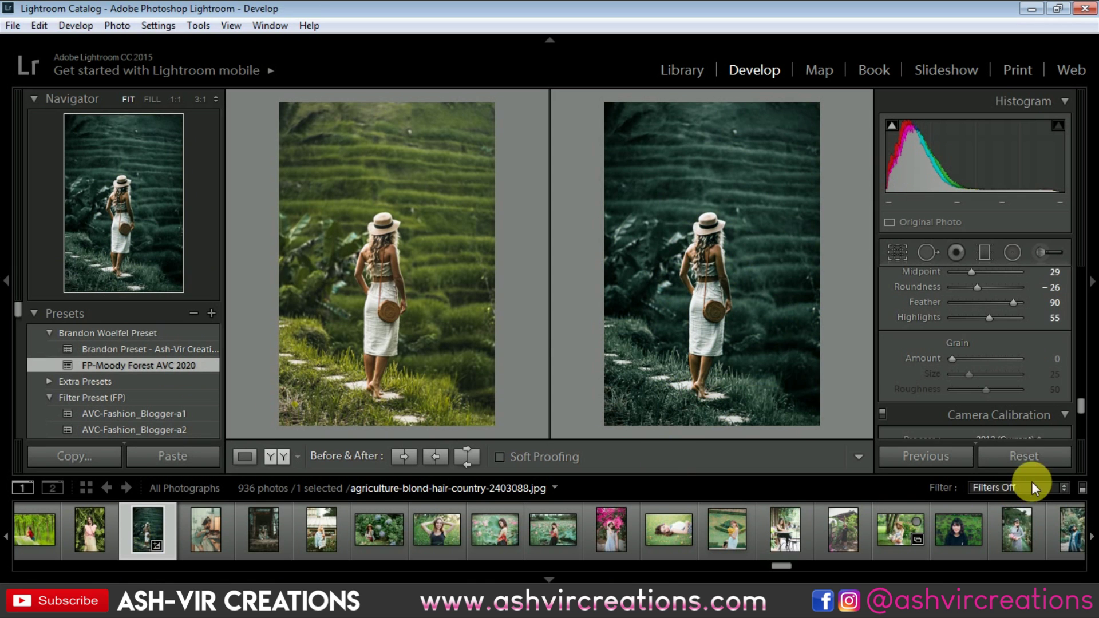
{"action": "left_click", "coordinate": [1028, 457]}
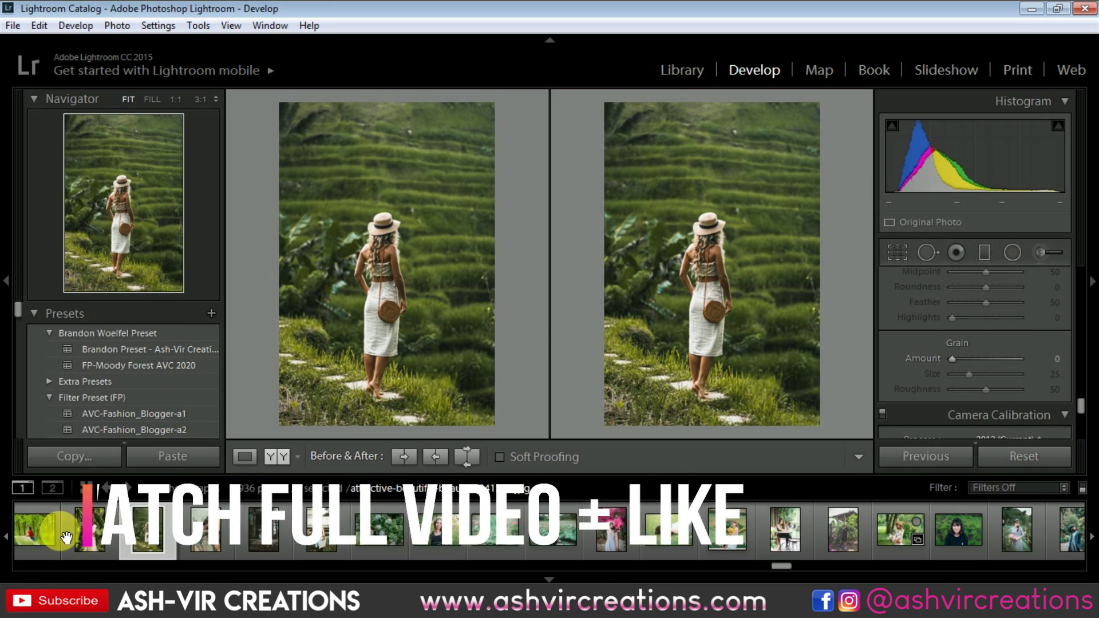
Try the preset on the pink-shirt portrait, reset it, then select the cornfield portrait
{"action": "left_click", "coordinate": [88, 529]}
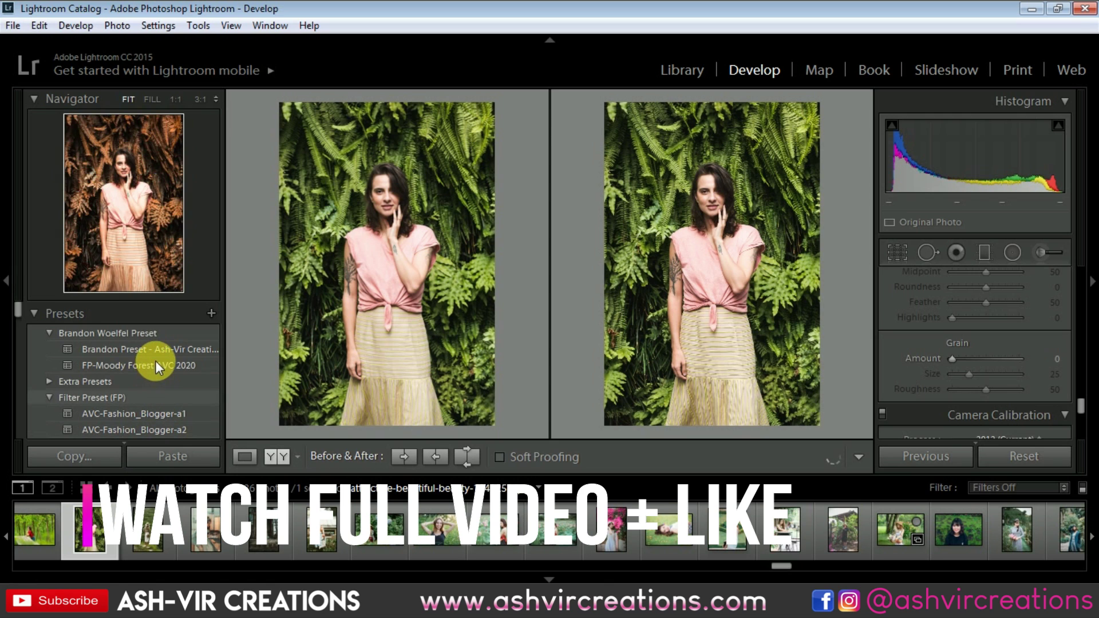
{"action": "left_click", "coordinate": [156, 363]}
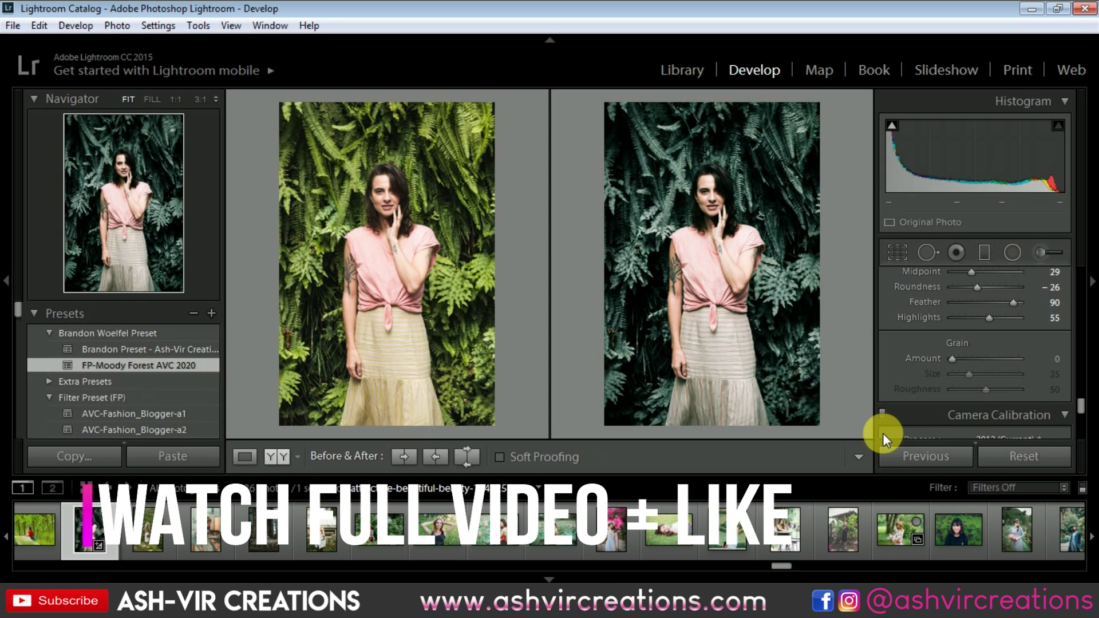
{"action": "left_click", "coordinate": [1021, 454]}
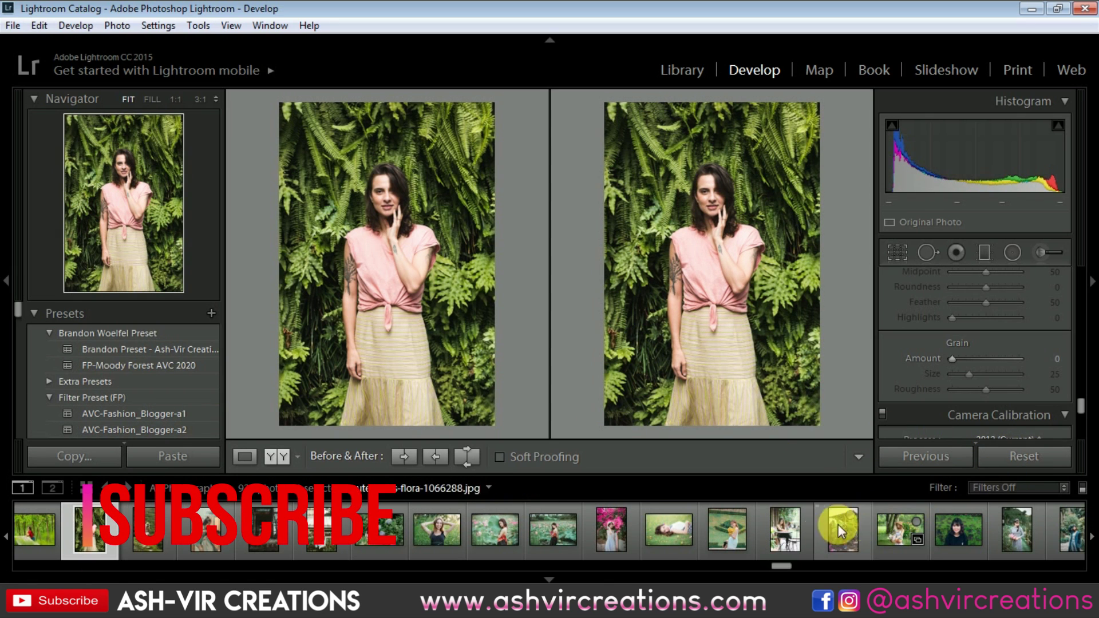
{"action": "scroll", "coordinate": [579, 532], "scroll_direction": "up", "scroll_amount": 3}
{"action": "scroll", "coordinate": [579, 533], "scroll_direction": "up", "scroll_amount": 5}
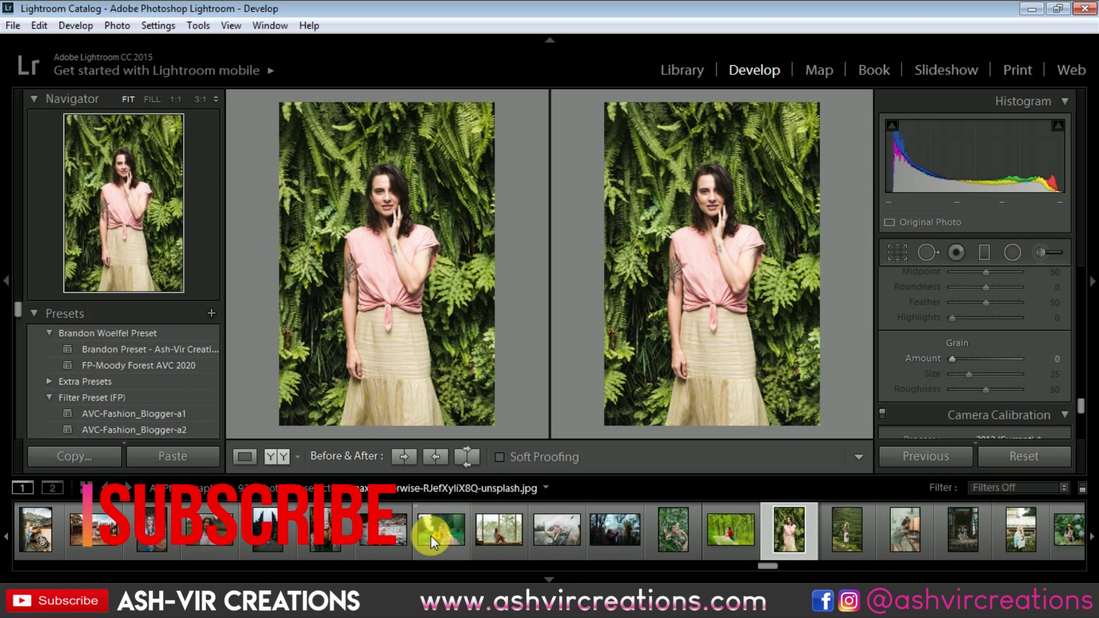
{"action": "left_click", "coordinate": [667, 526]}
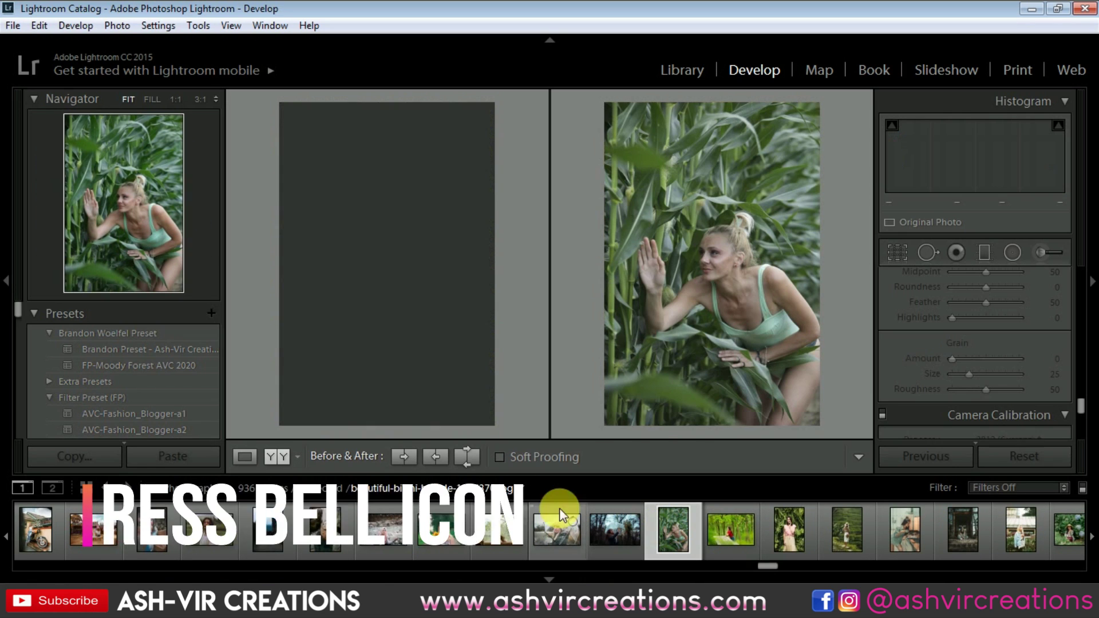
Try FP-Moody Forest AVC 2020 on the cornfield photo and reset it, then apply it to the plaid-dress portrait
{"action": "left_click", "coordinate": [193, 365]}
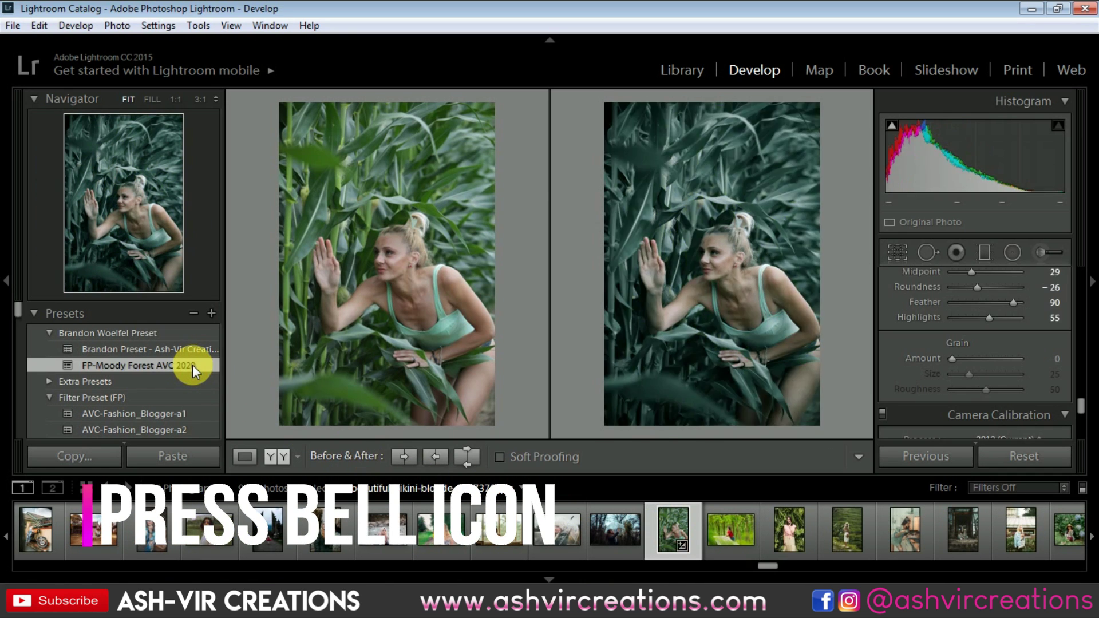
{"action": "left_click", "coordinate": [1035, 458]}
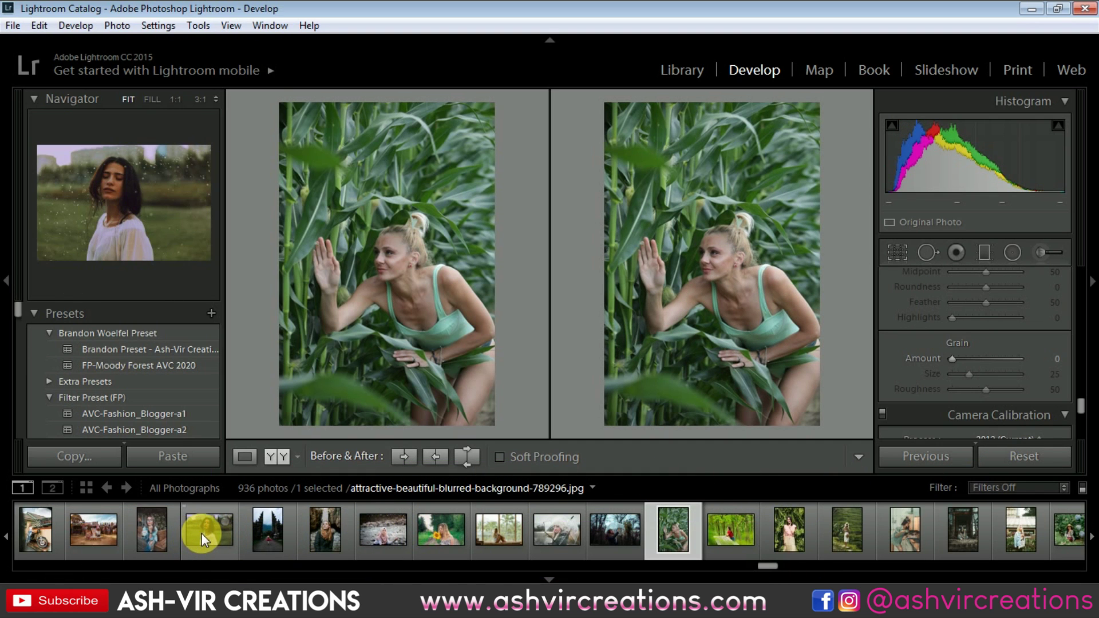
{"action": "scroll", "coordinate": [201, 533], "scroll_direction": "up", "scroll_amount": 5}
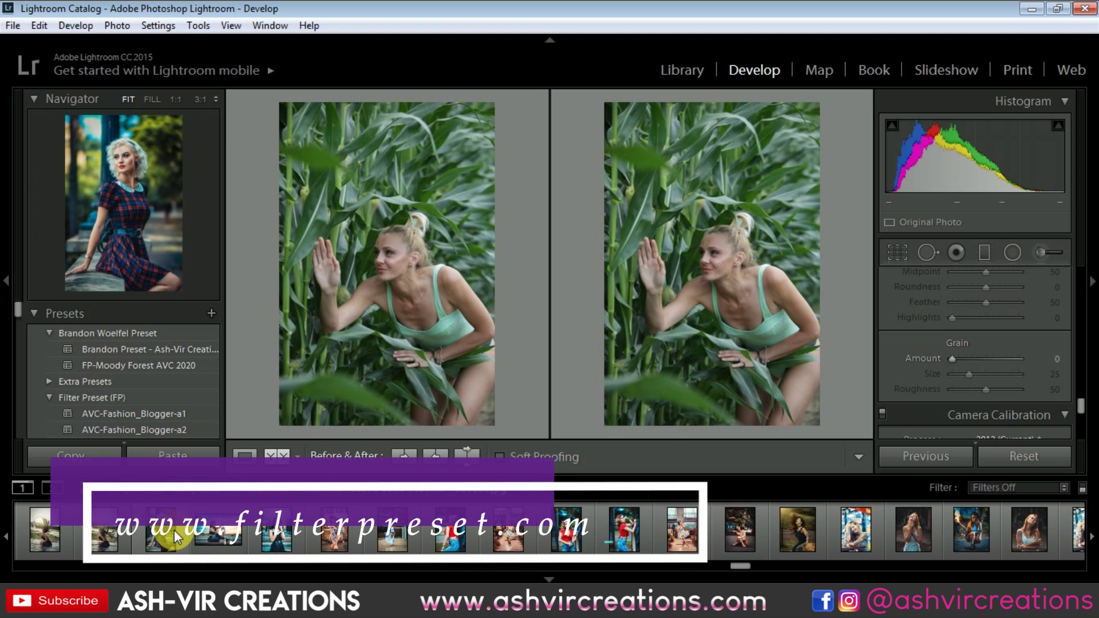
{"action": "left_click", "coordinate": [172, 529]}
{"action": "left_click", "coordinate": [175, 365]}
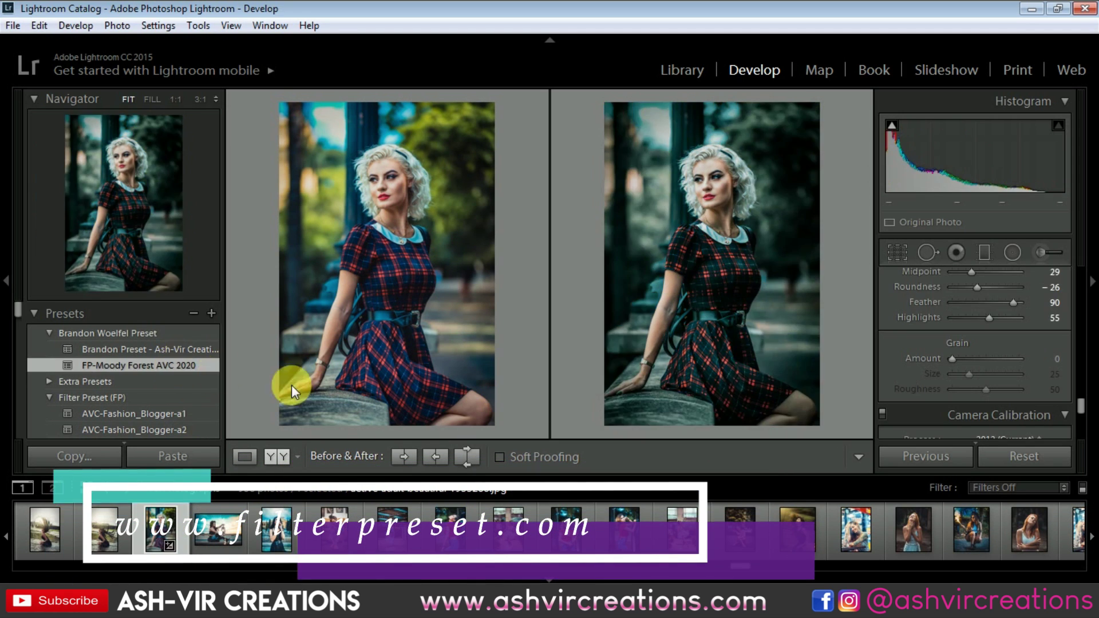